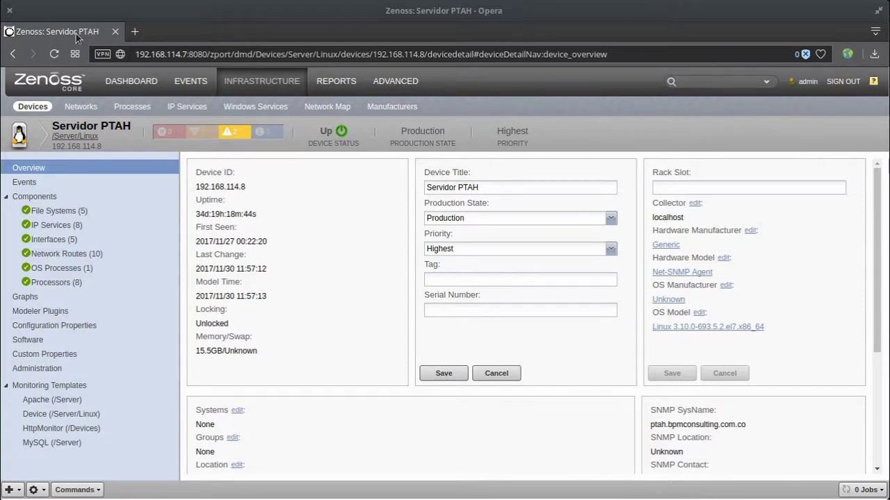
# Open youtube.com/suge3k in a new browser tab, view the channel page and close the tab
pyautogui.hotkey('ctrl', 't')
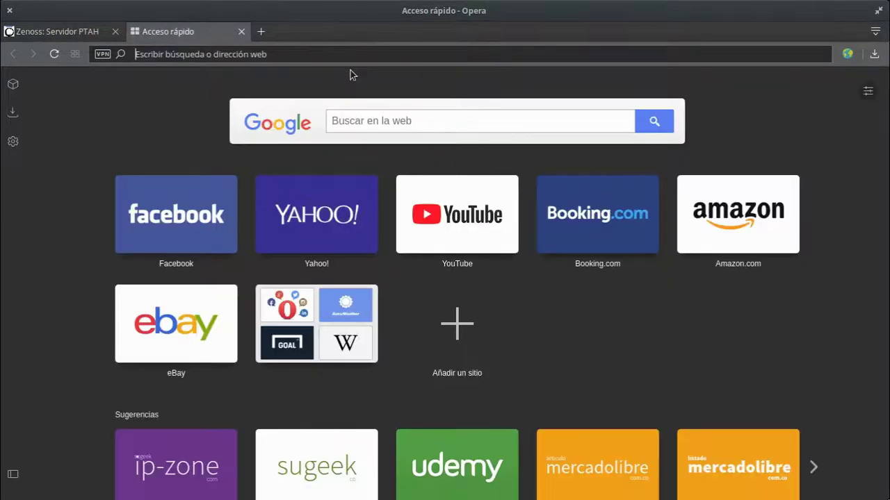
pyautogui.write('youtube.com/suge3k')
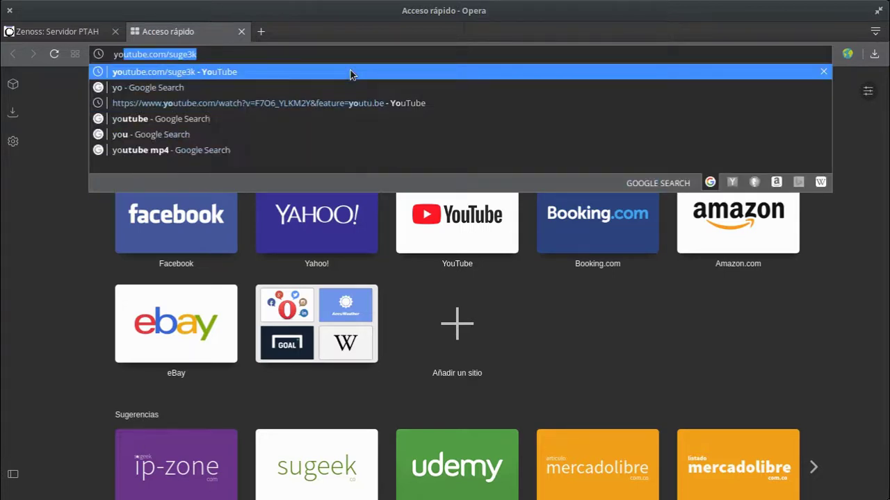
pyautogui.press('Return')
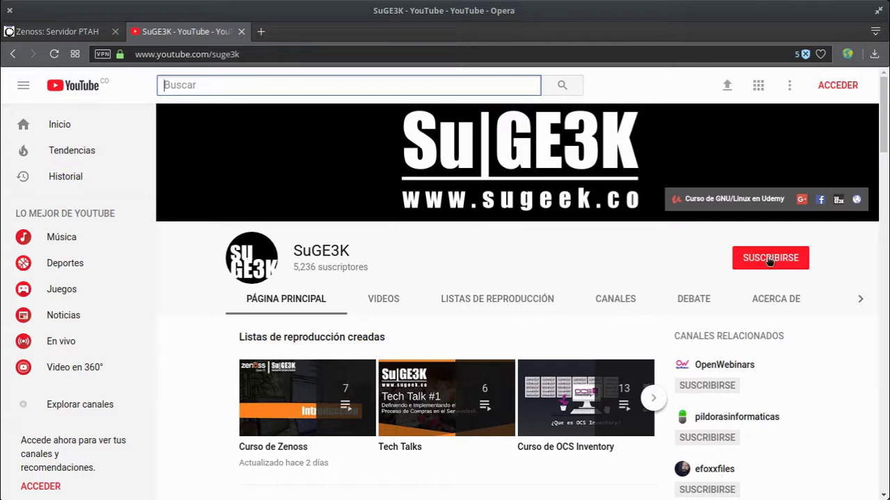
pyautogui.click(241, 31)
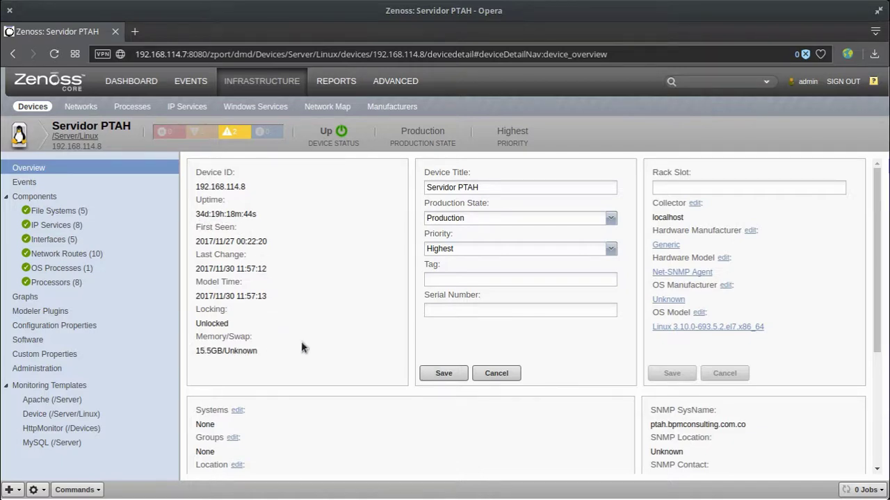
# Review the Servidor PTAH overview details and compare the utilization graphs of its mounted file systems
pyautogui.scroll(-3, 275, 265)
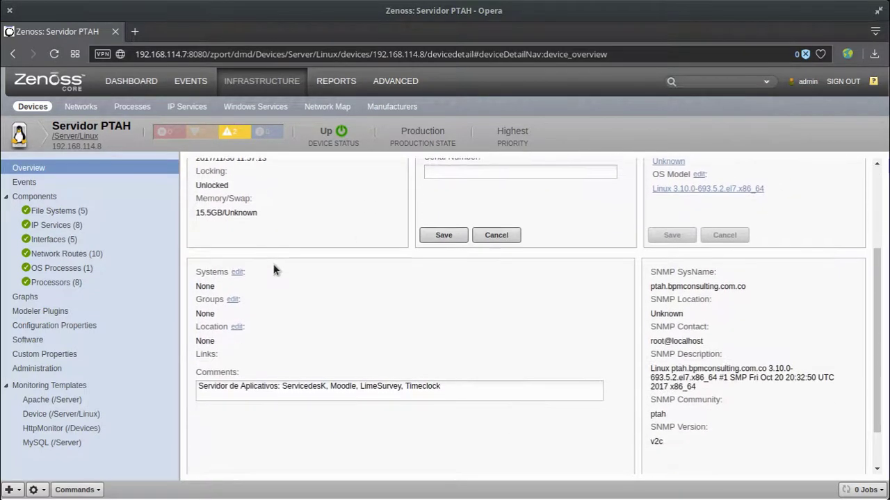
pyautogui.scroll(3, 312, 306)
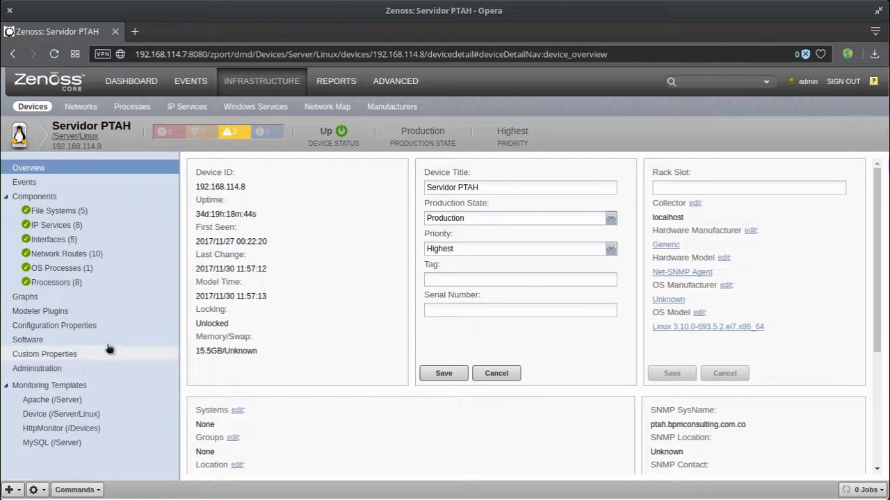
pyautogui.click(83, 212)
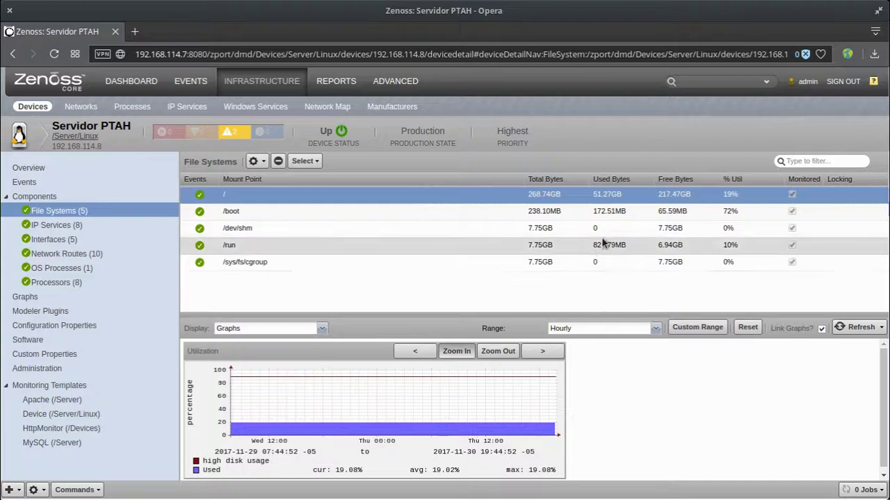
pyautogui.click(611, 211)
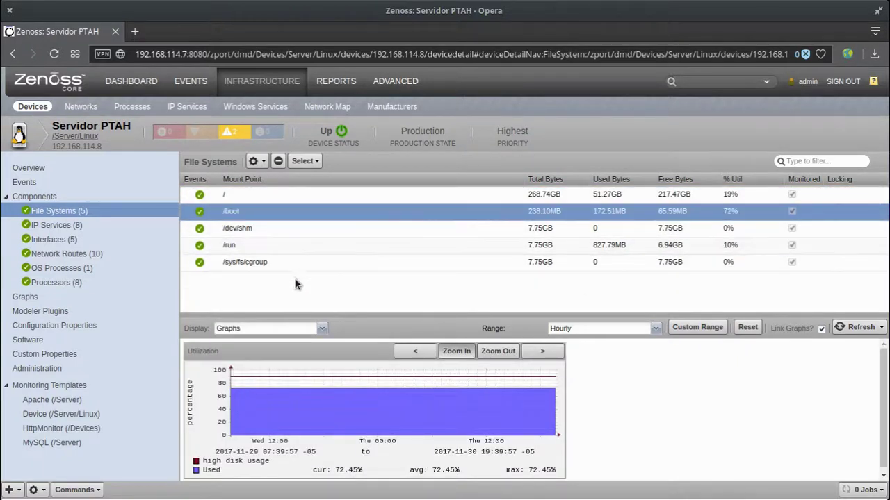
pyautogui.click(431, 199)
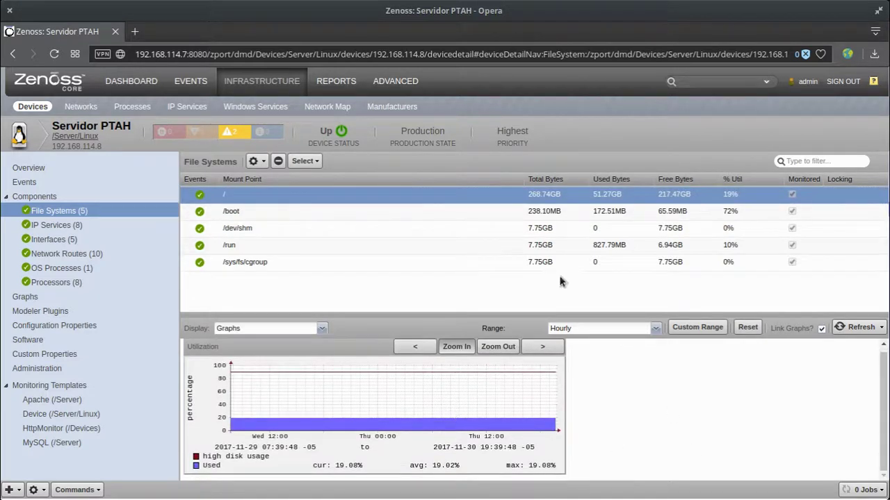
pyautogui.click(564, 212)
pyautogui.click(520, 246)
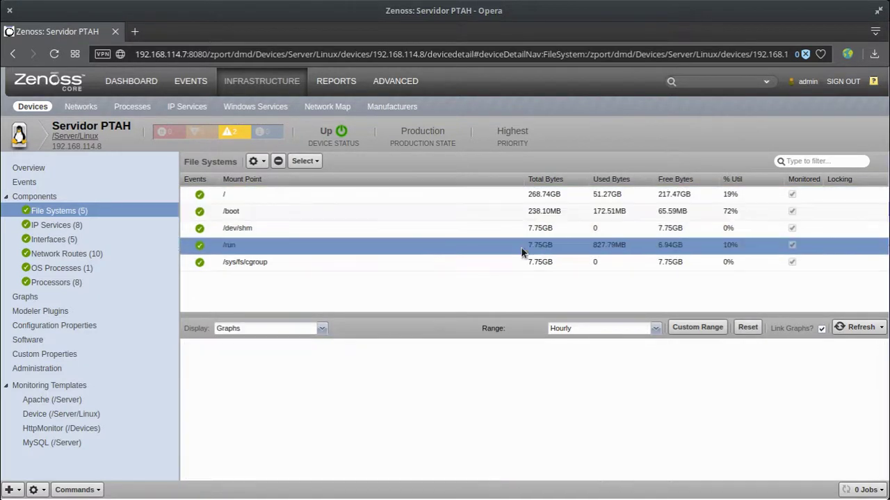
pyautogui.click(503, 266)
pyautogui.click(520, 247)
pyautogui.click(526, 224)
pyautogui.click(533, 204)
pyautogui.click(533, 198)
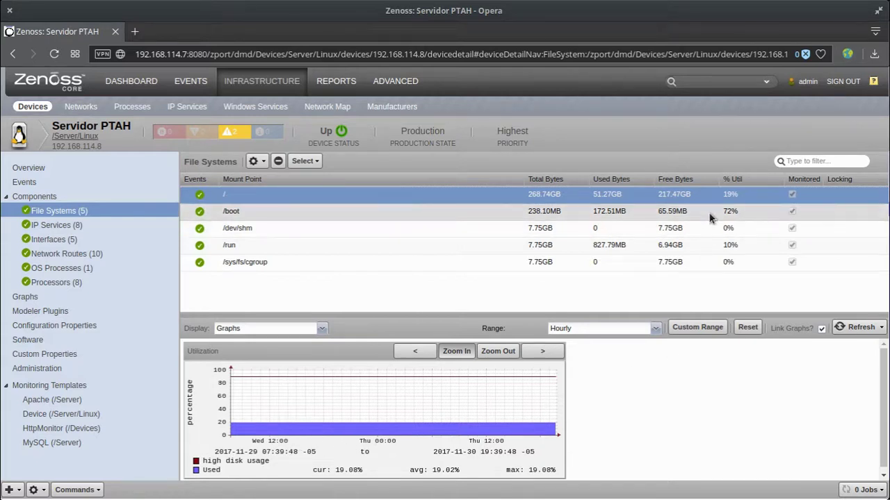
# Inspect the server's IP services list and the throughput, packet and error graphs of network interface enp4s0f1
pyautogui.click(55, 227)
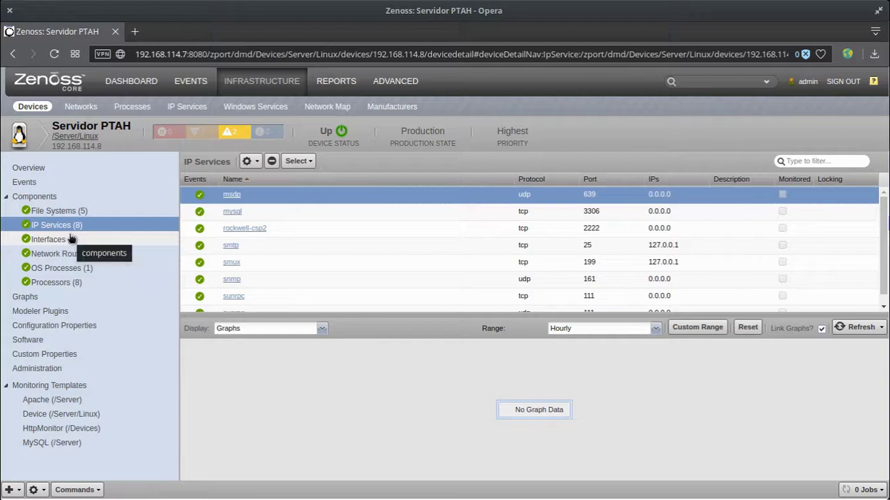
pyautogui.scroll(-1, 390, 263)
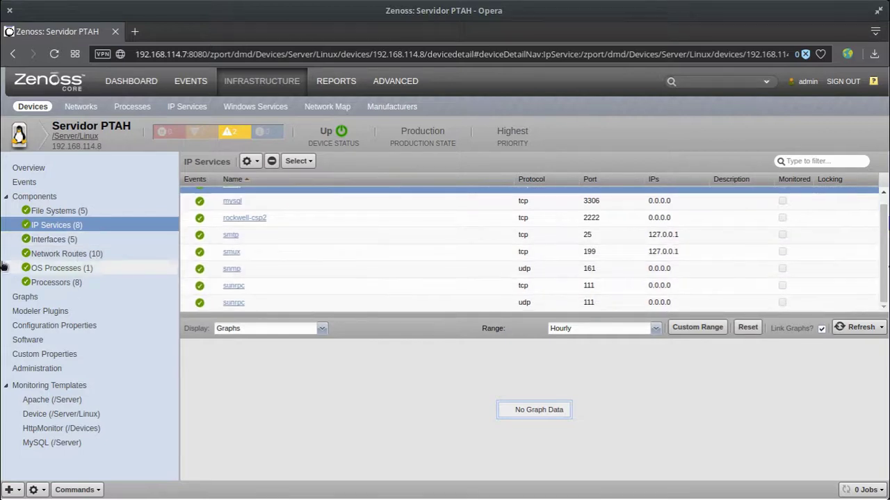
pyautogui.click(55, 239)
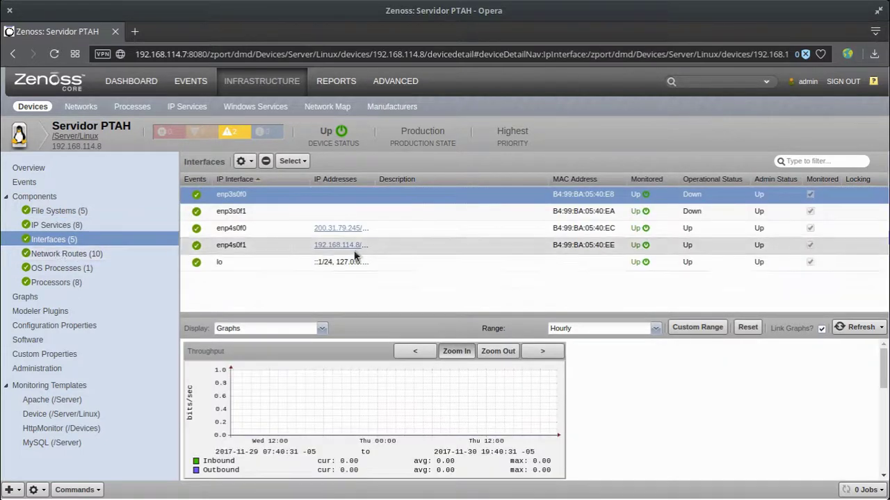
pyautogui.click(445, 248)
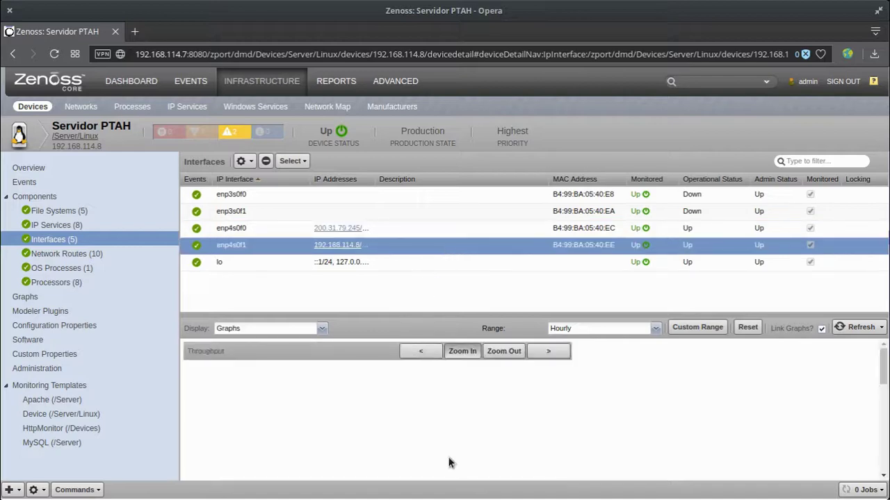
pyautogui.scroll(-1, 641, 459)
pyautogui.scroll(1, 640, 459)
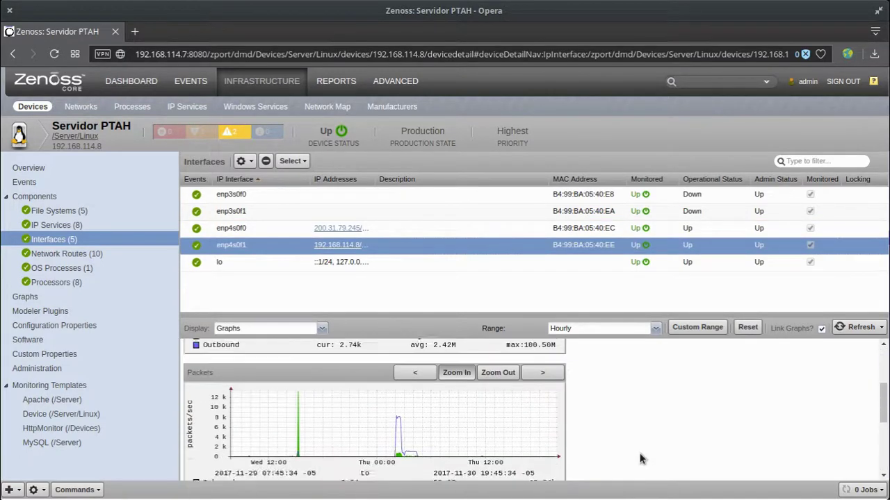
pyautogui.scroll(-1, 641, 459)
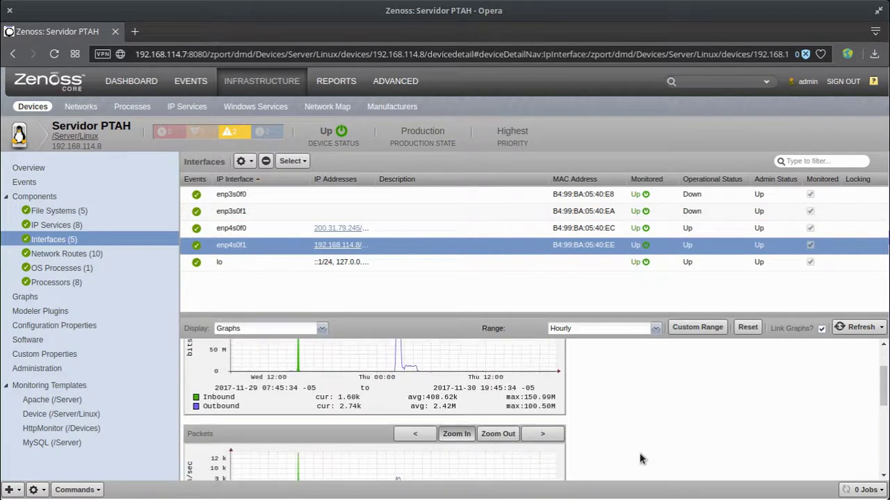
pyautogui.scroll(1, 639, 456)
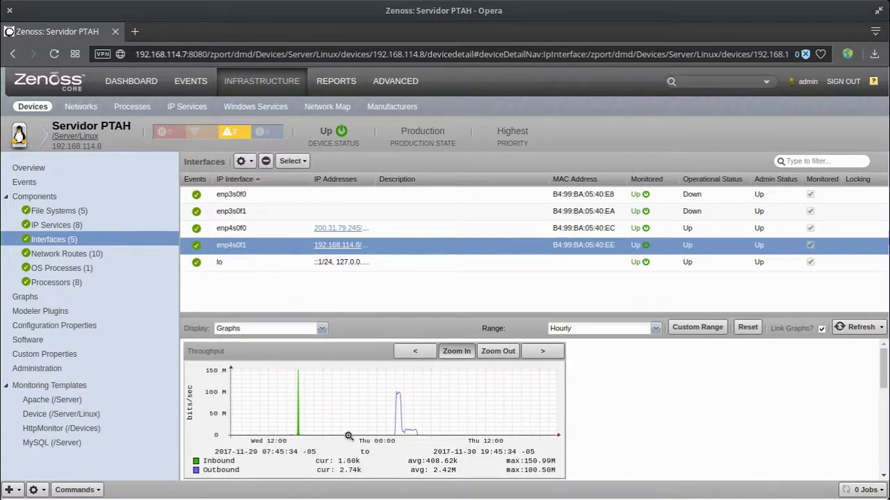
pyautogui.scroll(-3, 598, 468)
pyautogui.scroll(-1, 601, 469)
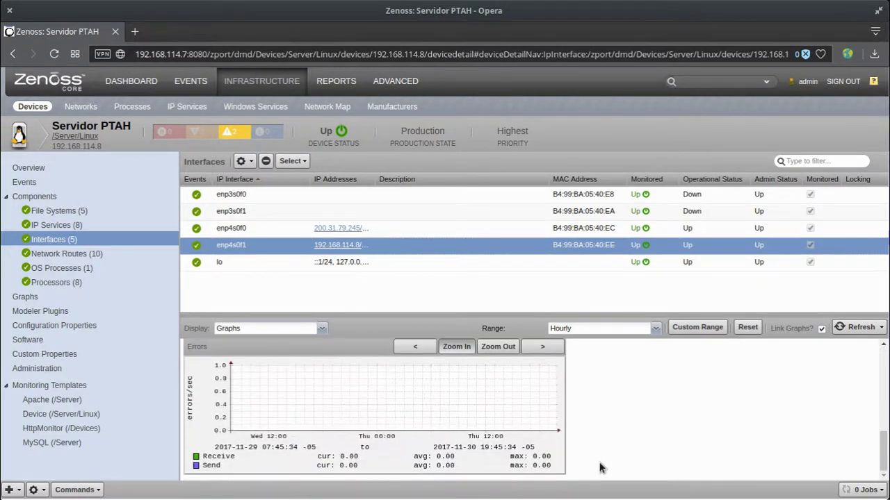
pyautogui.scroll(2, 600, 468)
pyautogui.scroll(2, 602, 469)
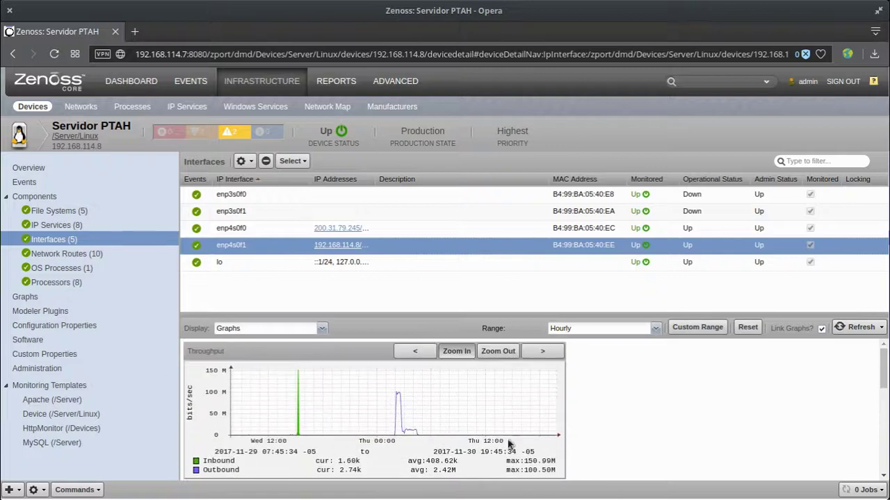
# Inspect the server's network routes and the CPU, memory and process count graphs of the httpd process
pyautogui.click(75, 254)
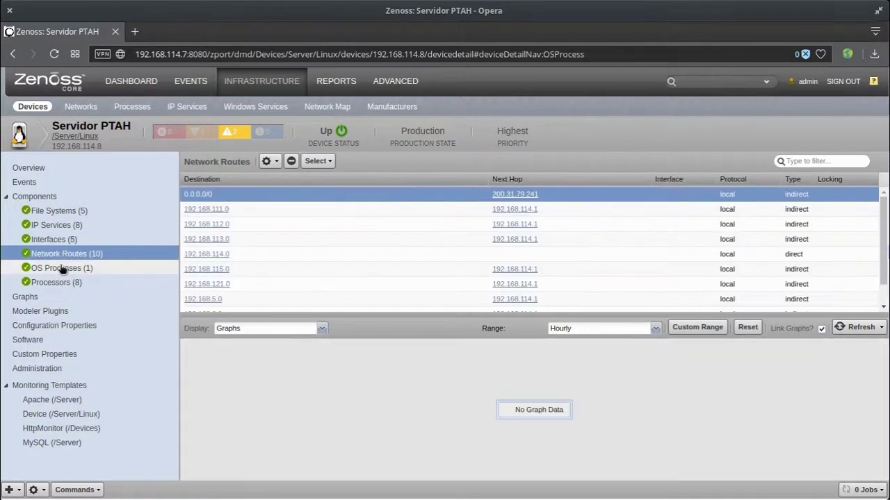
pyautogui.click(63, 268)
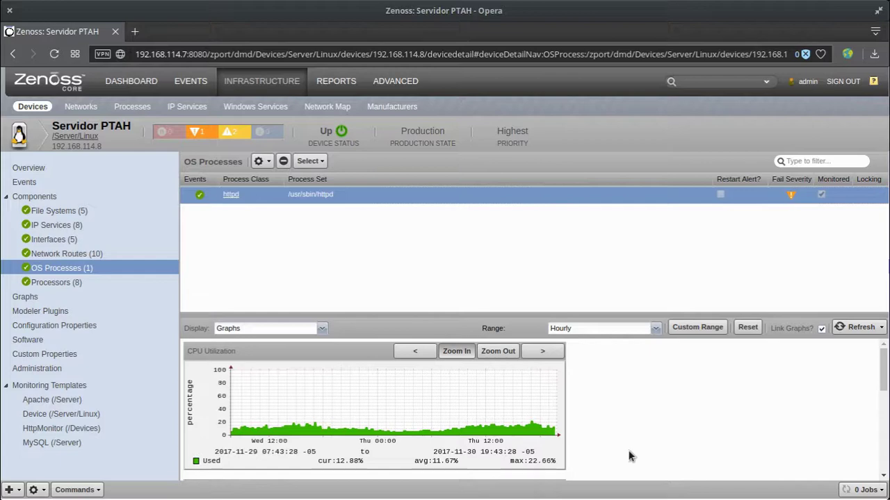
pyautogui.scroll(-3, 629, 456)
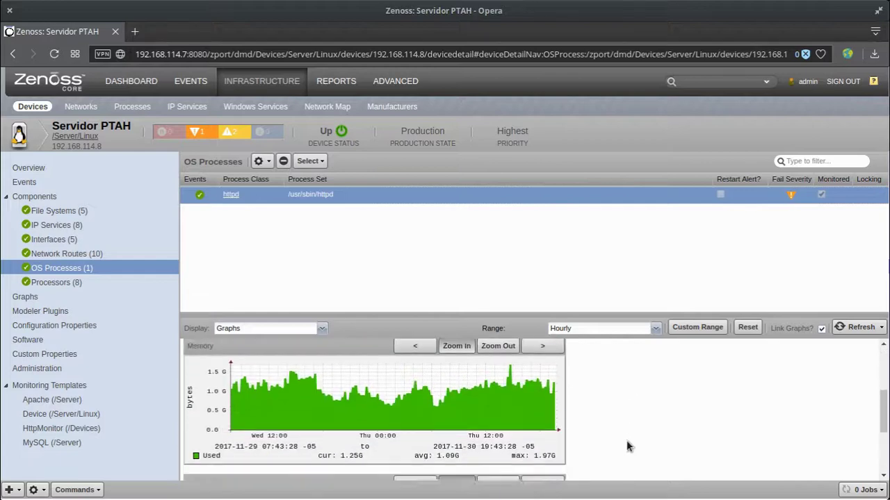
pyautogui.scroll(3, 628, 450)
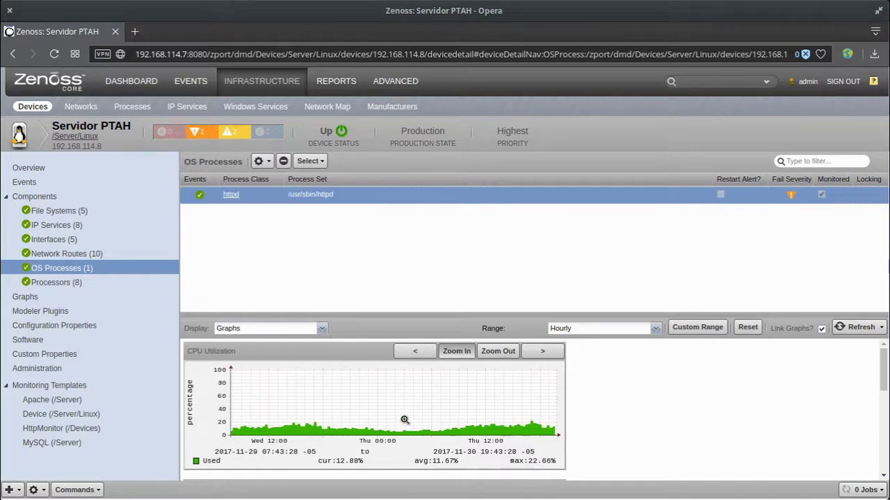
pyautogui.scroll(-3, 670, 454)
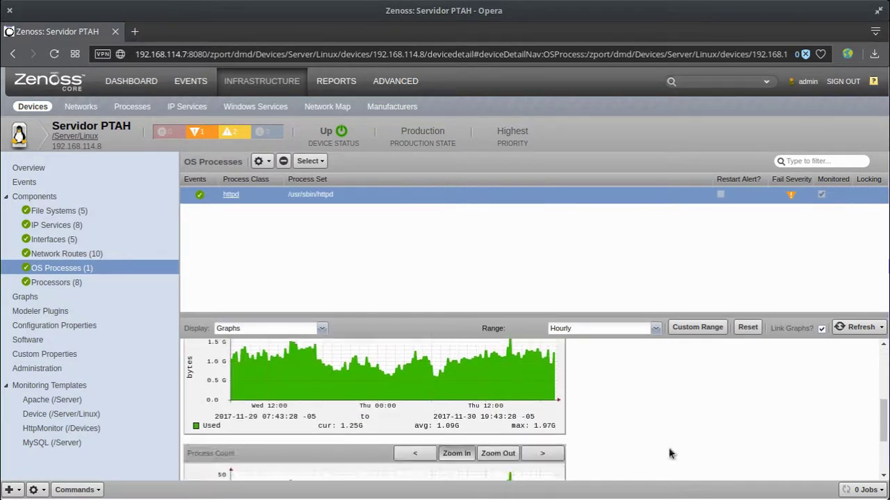
pyautogui.scroll(-3, 671, 454)
pyautogui.scroll(1, 569, 426)
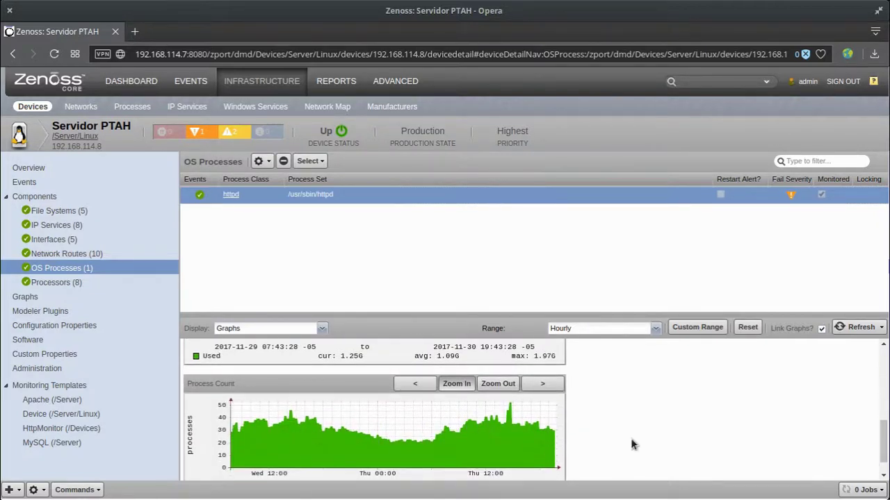
pyautogui.scroll(-1, 631, 442)
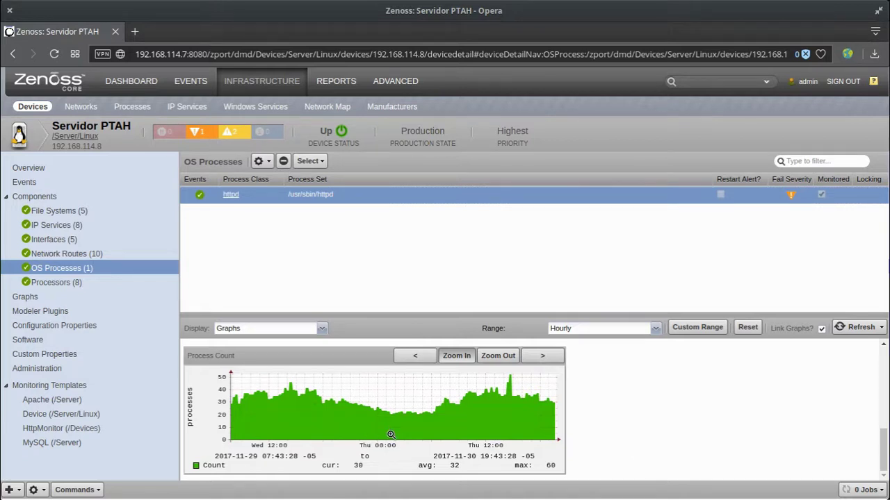
# Examine the server's processor list and its device performance graphs for load, CPU, memory, IO and Apache
pyautogui.click(43, 283)
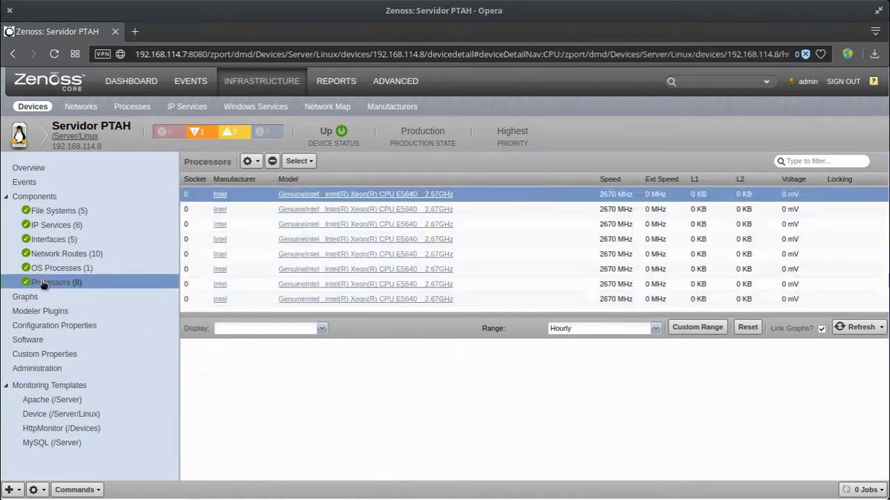
pyautogui.click(25, 298)
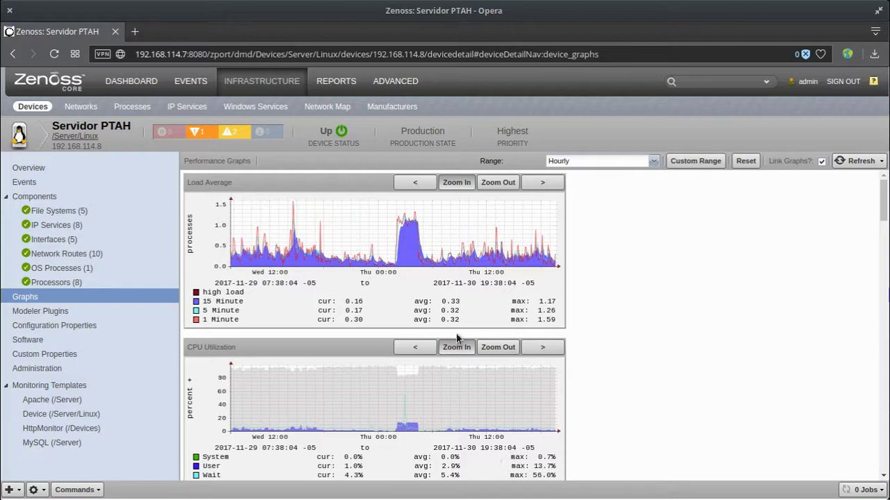
pyautogui.scroll(-4, 699, 413)
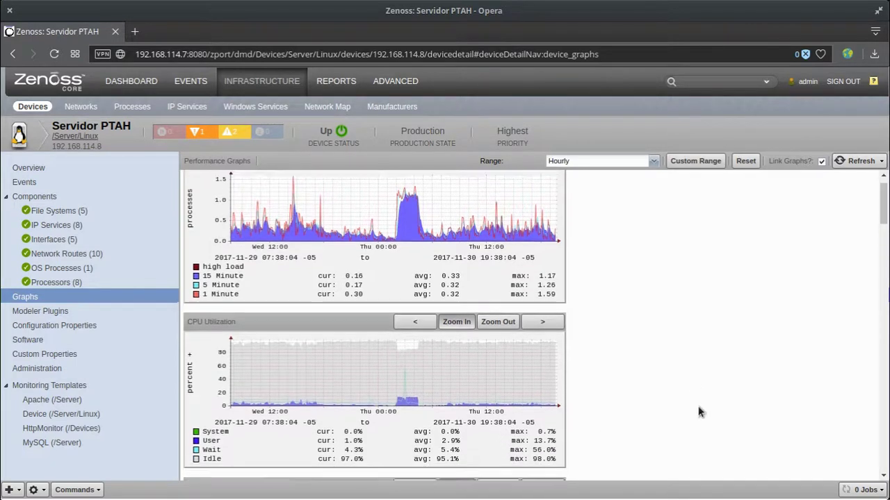
pyautogui.scroll(-1, 699, 413)
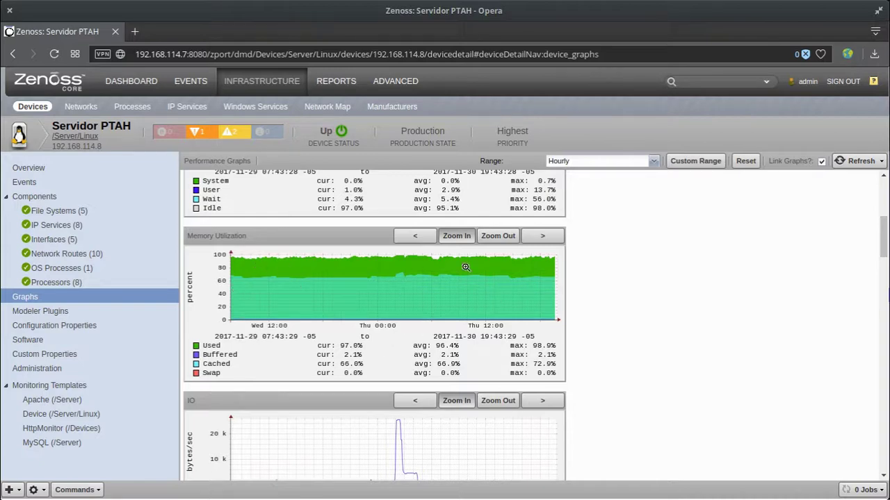
pyautogui.scroll(-4, 474, 336)
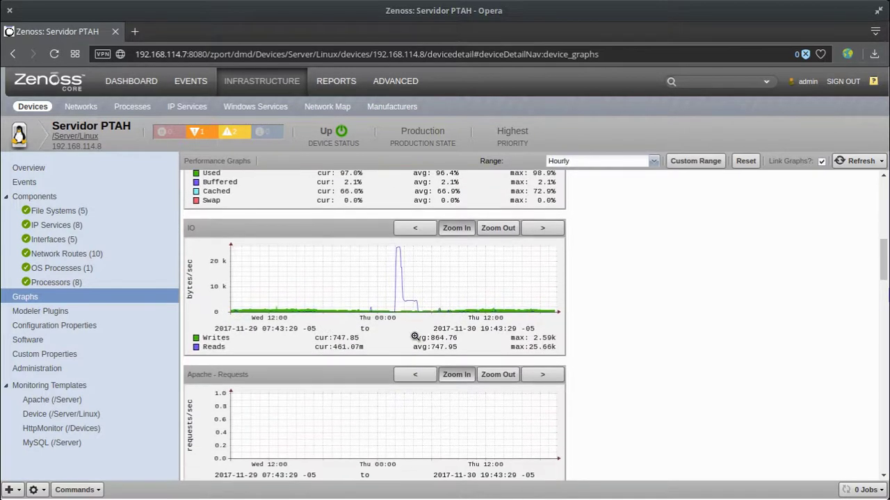
pyautogui.scroll(1, 293, 266)
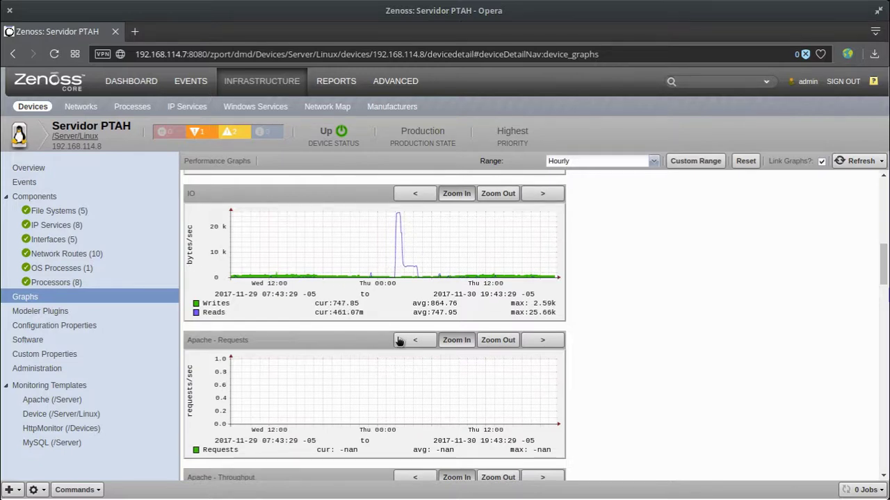
pyautogui.scroll(-15, 630, 391)
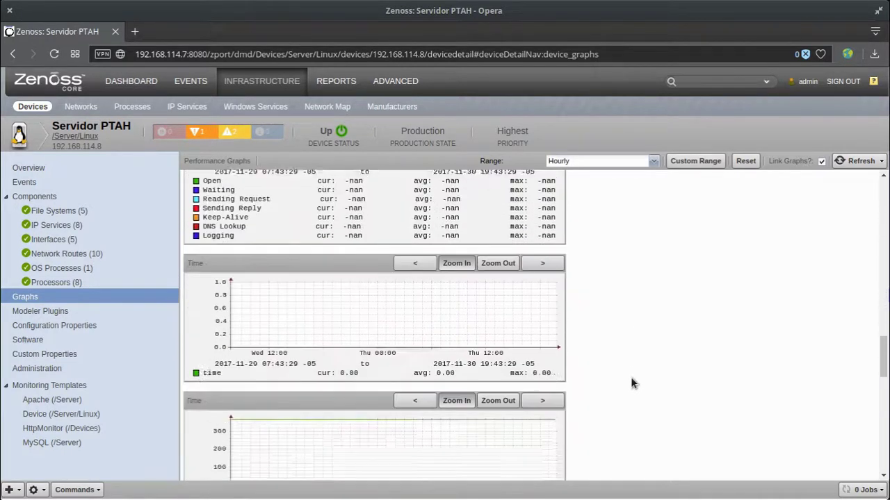
pyautogui.scroll(10, 630, 379)
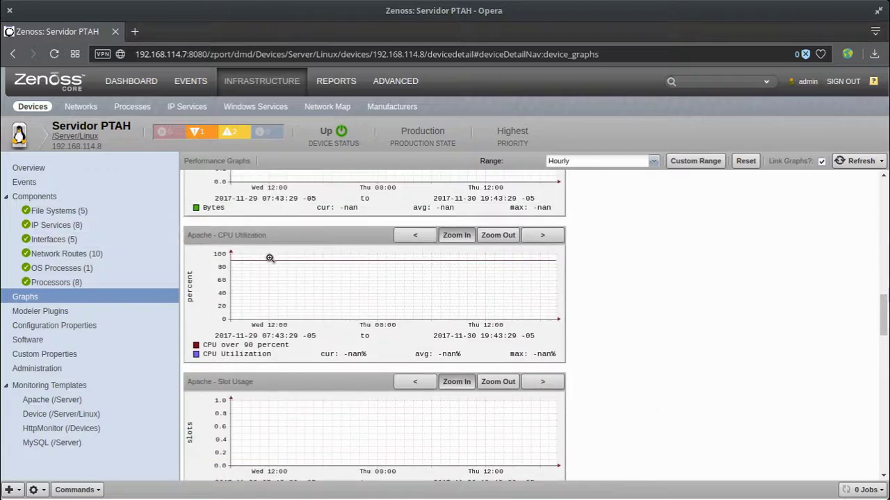
# Examine the remaining device performance graphs for Apache, HTTP response time and size, and MySQL statistics
pyautogui.scroll(-5, 345, 397)
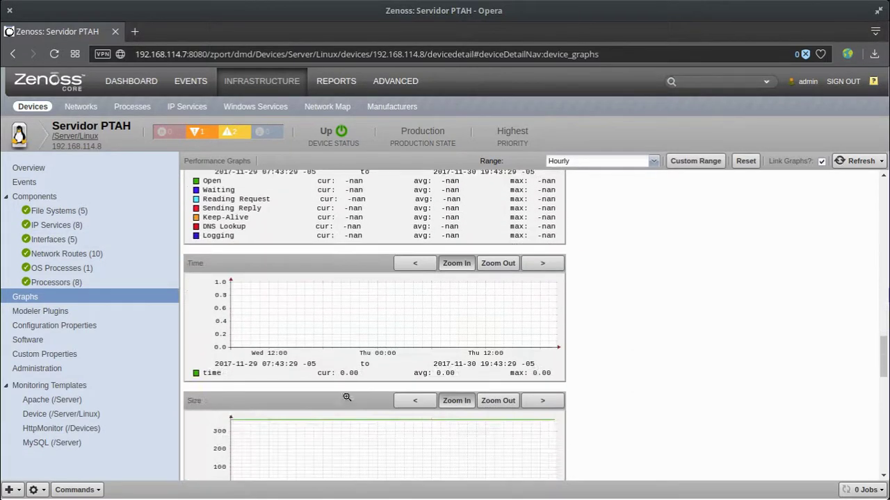
pyautogui.scroll(-5, 346, 396)
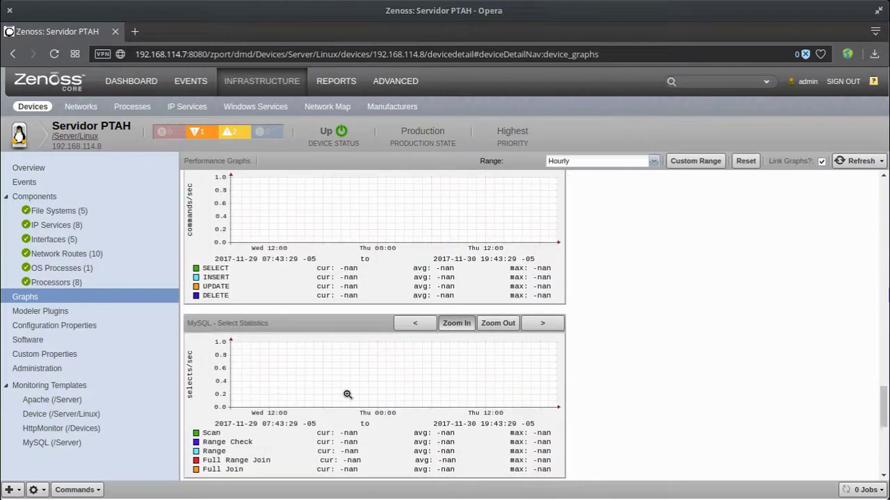
pyautogui.scroll(-6, 403, 417)
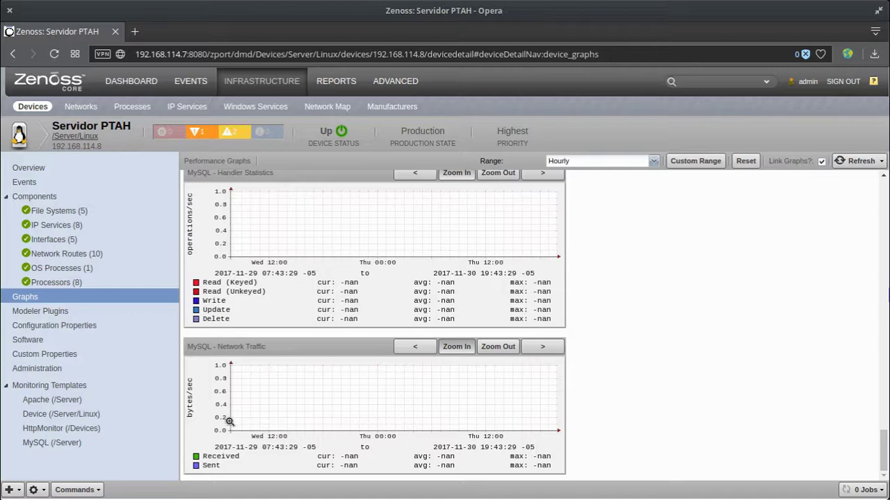
# Inspect the data sources, thresholds and graph definitions of the Apache, Device, HttpMonitor and MySQL monitoring templates
pyautogui.click(66, 400)
pyautogui.click(66, 415)
pyautogui.click(62, 428)
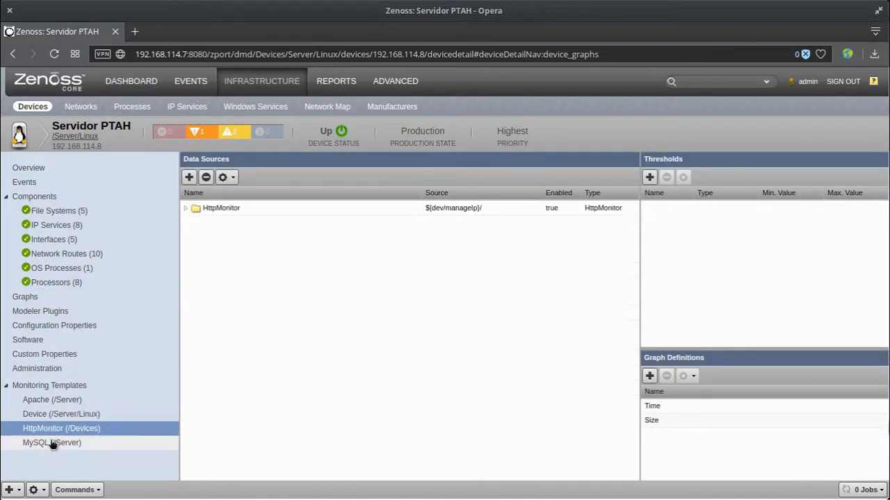
pyautogui.click(53, 444)
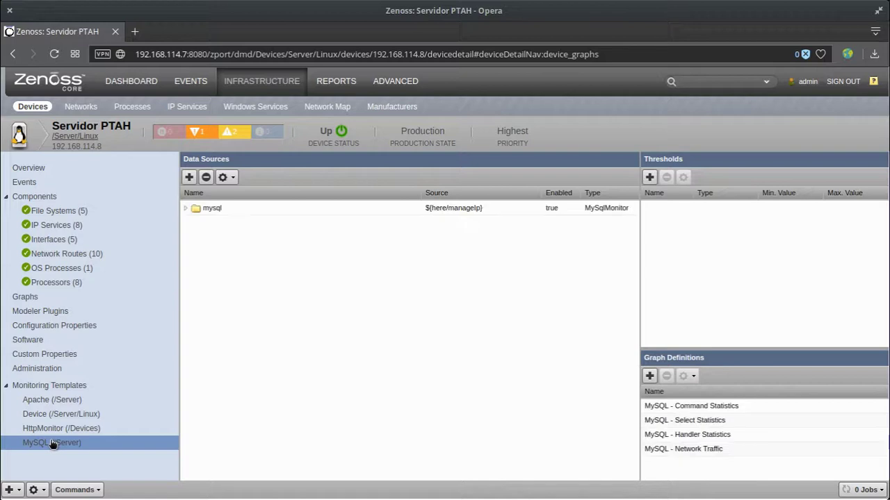
# Review the server's configuration properties, including the zCommand settings and the MySQL connection string, password, port and username entries
pyautogui.click(54, 325)
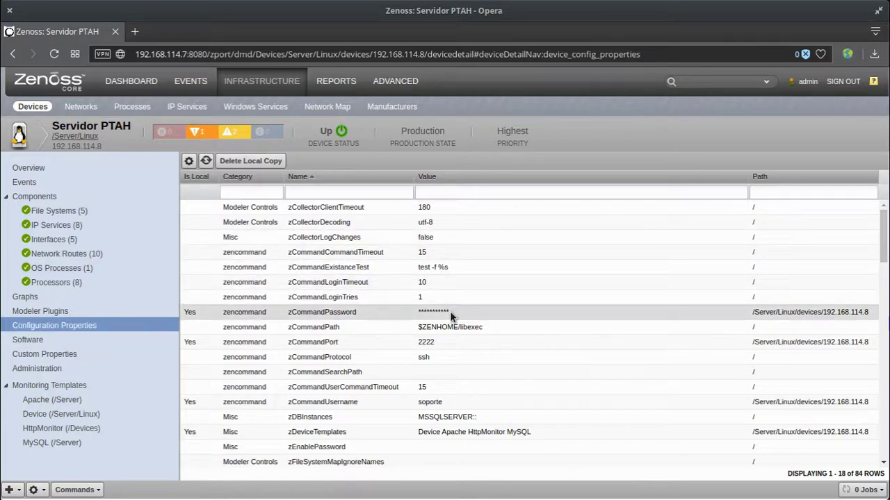
pyautogui.scroll(-5, 467, 328)
pyautogui.scroll(-1, 503, 348)
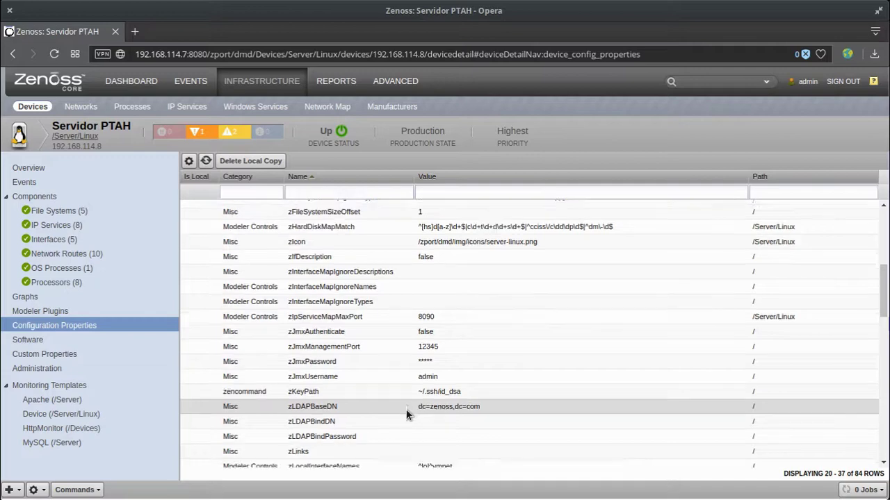
pyautogui.scroll(-4, 404, 407)
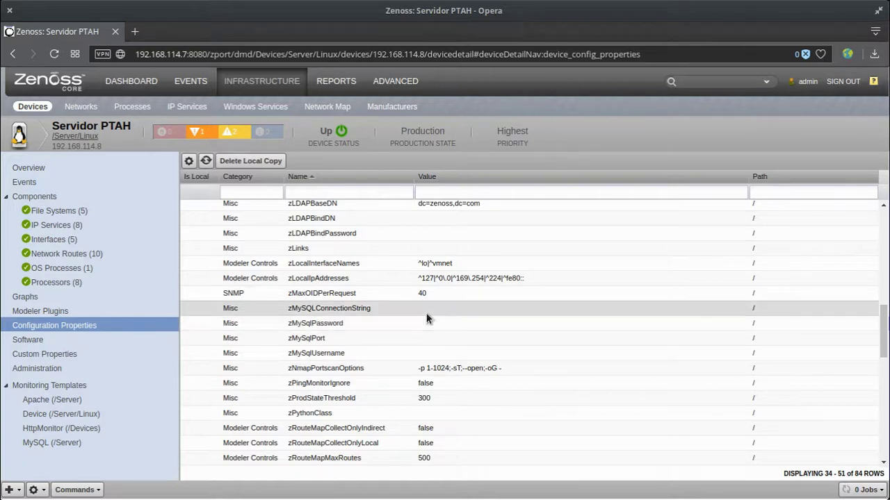
pyautogui.click(389, 324)
pyautogui.click(349, 355)
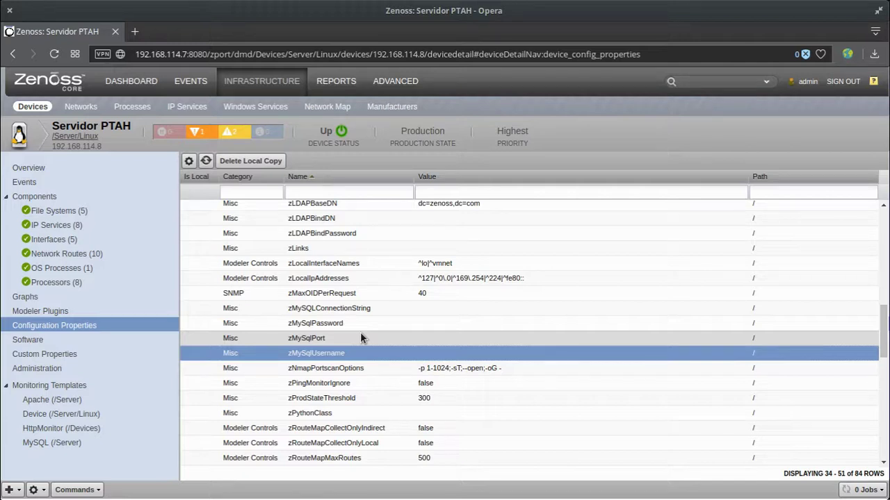
pyautogui.click(415, 293)
pyautogui.click(400, 308)
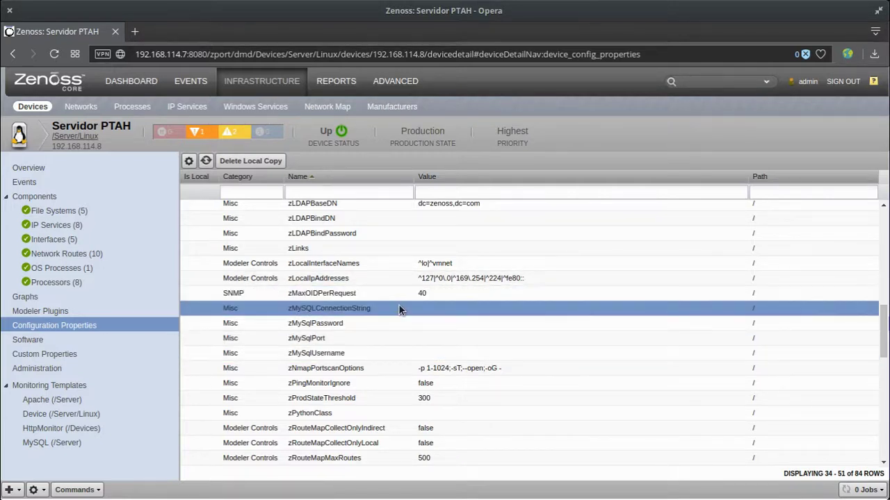
pyautogui.click(362, 324)
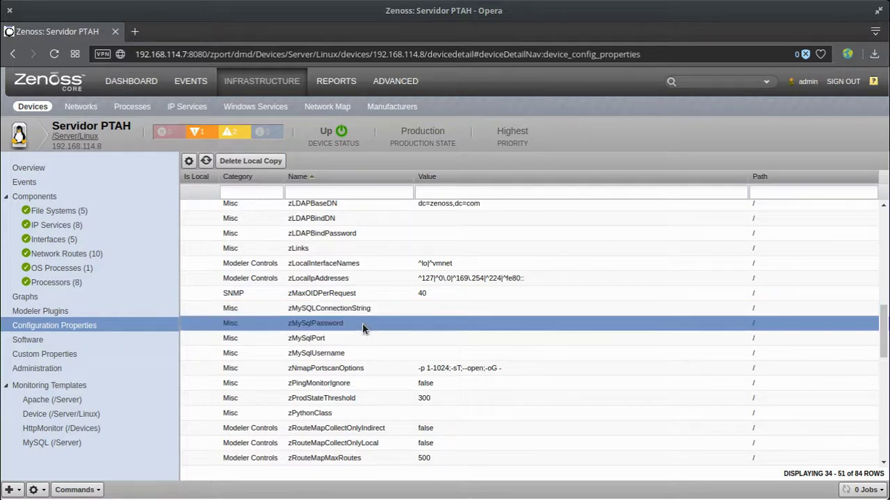
pyautogui.click(355, 338)
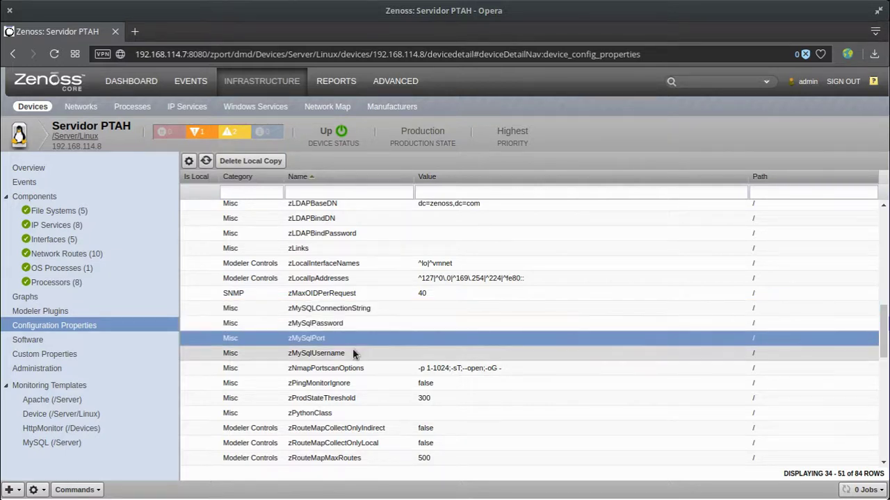
# Examine the remaining configuration properties covering the SNMP, Telnet and Windows settings
pyautogui.scroll(-2, 524, 368)
pyautogui.scroll(-1, 524, 368)
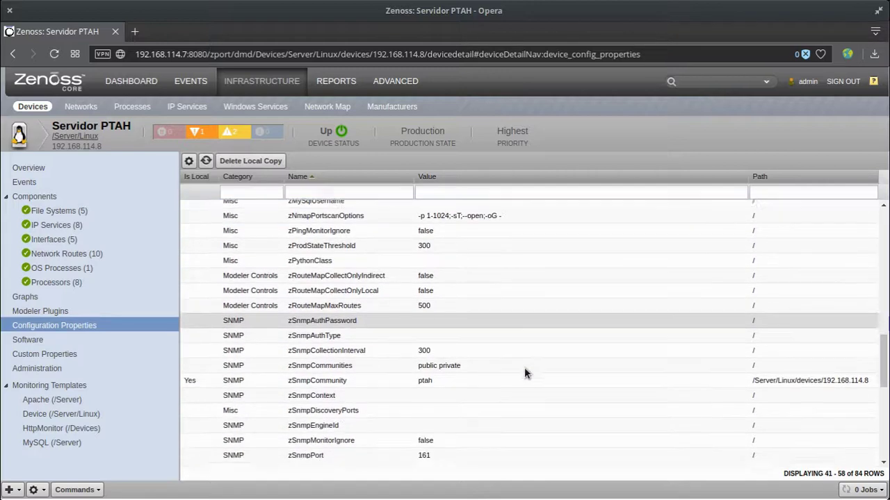
pyautogui.scroll(-5, 524, 367)
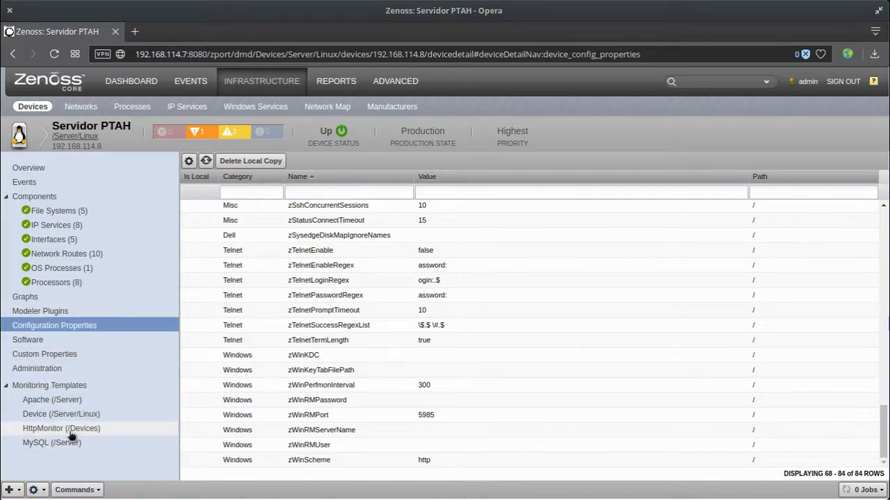
# Try modelling the device and close its Model Device output window
pyautogui.click(34, 491)
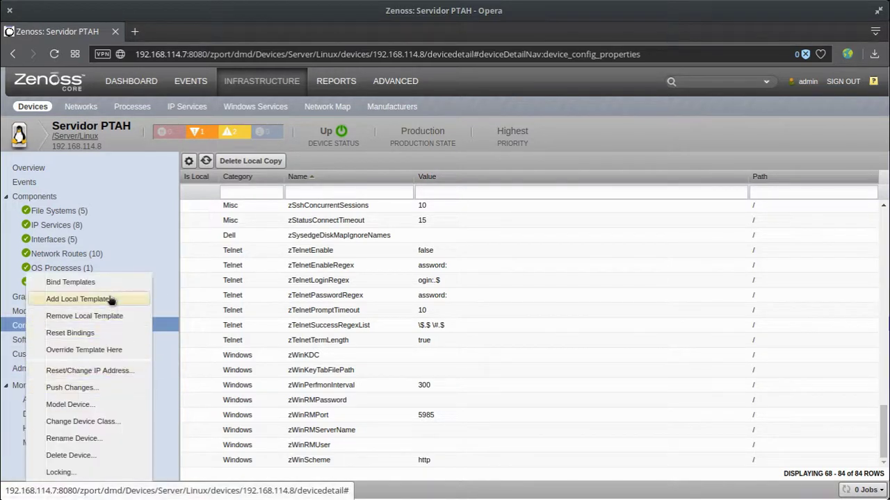
pyautogui.click(87, 405)
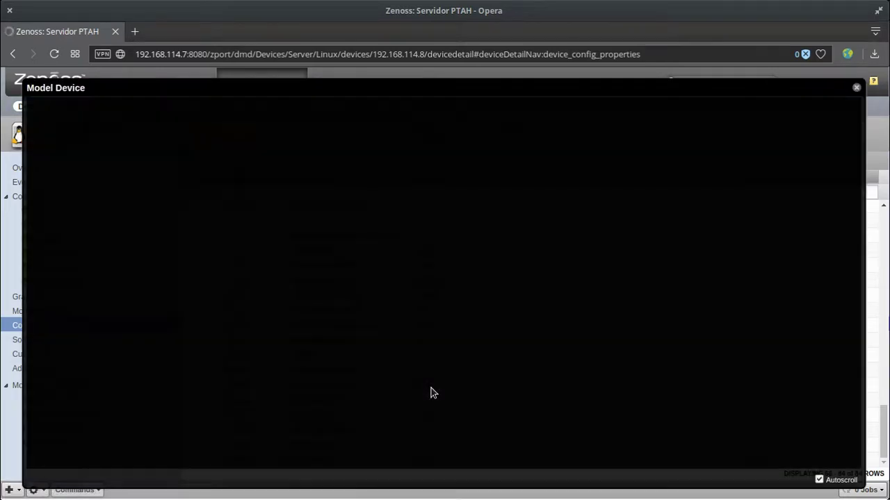
pyautogui.click(856, 88)
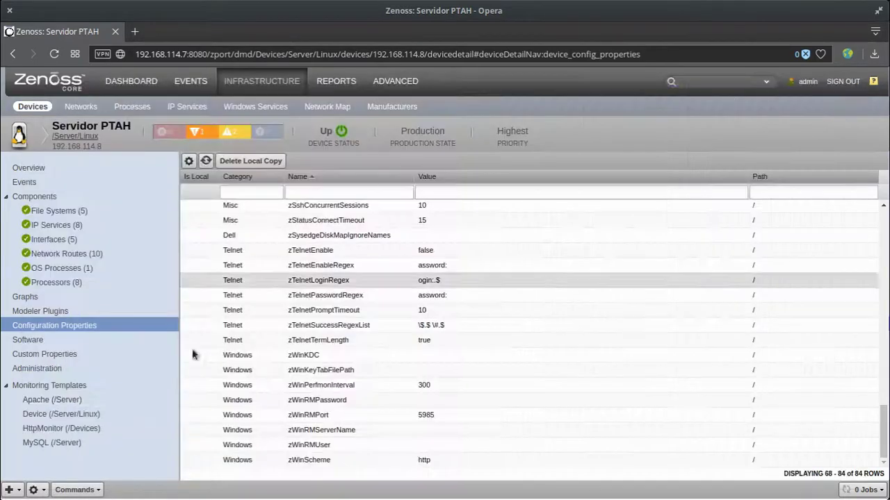
pyautogui.click(34, 490)
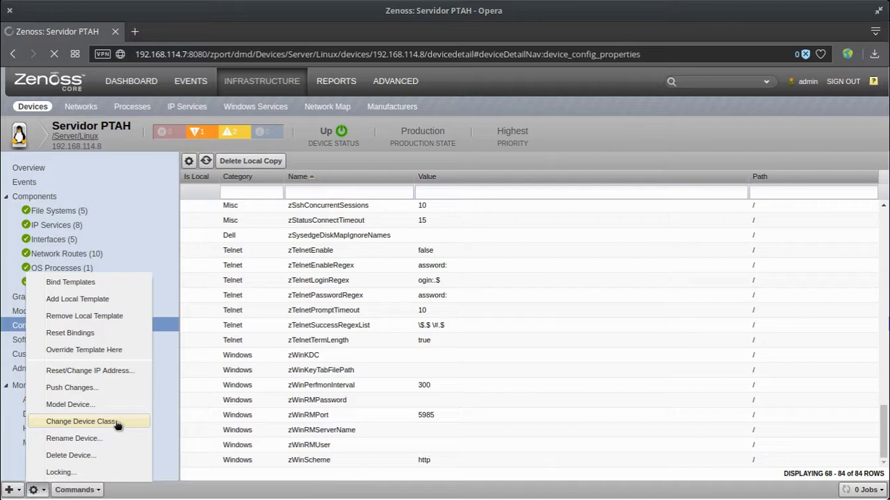
pyautogui.click(116, 422)
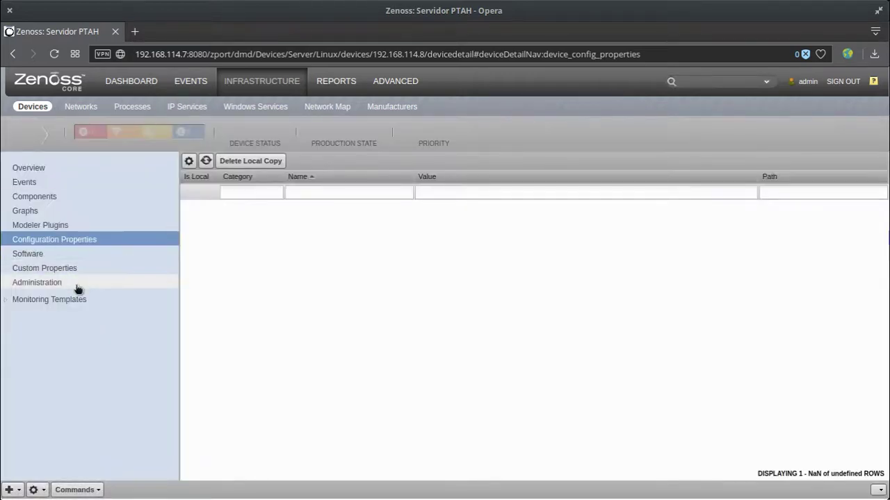
# Unbind the HttpMonitor (/Devices) template from the server, keep Apache, Device and MySQL bound, and check the monitoring templates list
pyautogui.click(34, 490)
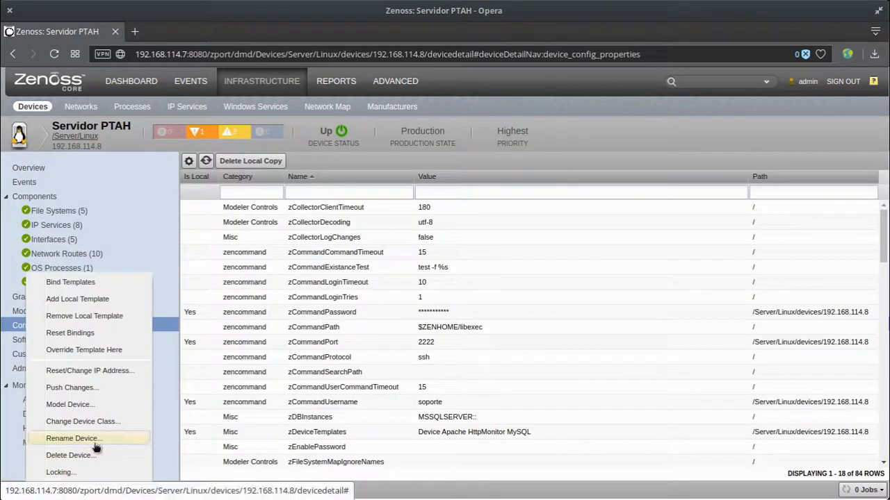
pyautogui.click(127, 285)
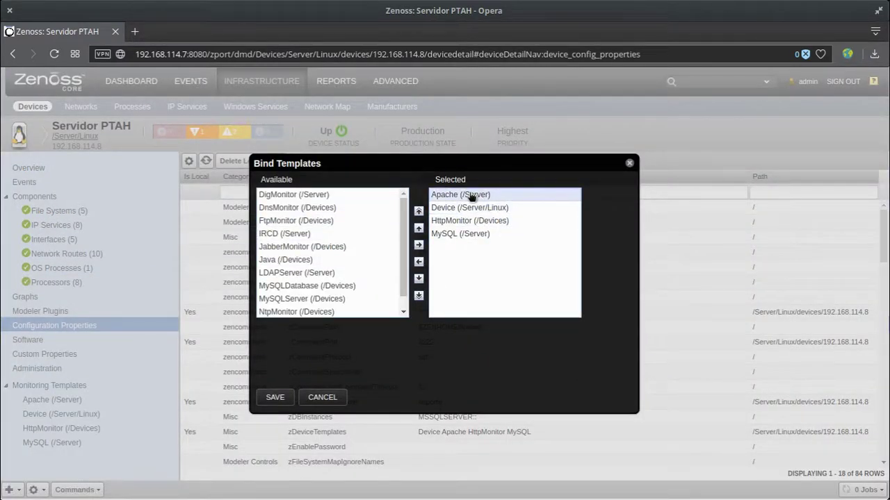
pyautogui.click(275, 397)
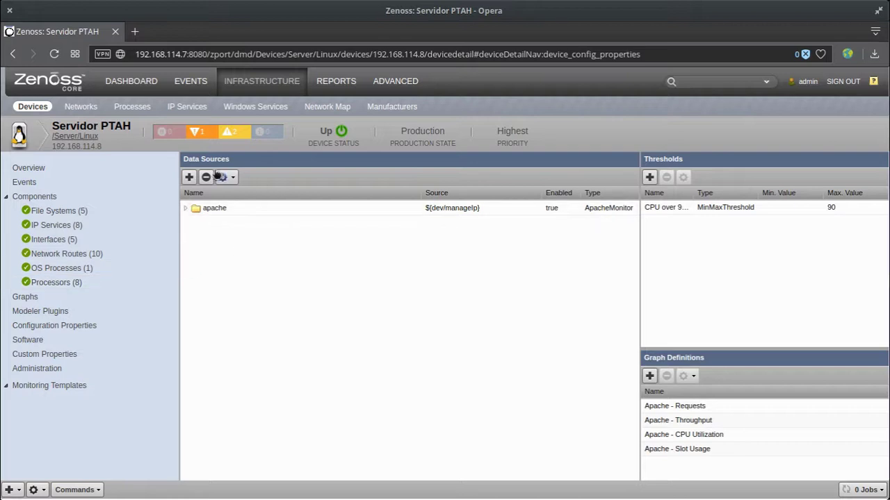
pyautogui.click(11, 387)
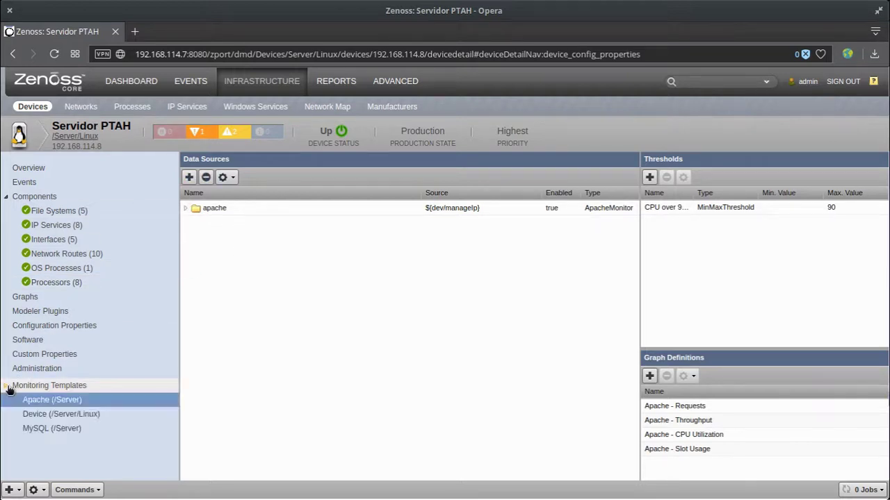
pyautogui.click(7, 388)
pyautogui.click(8, 388)
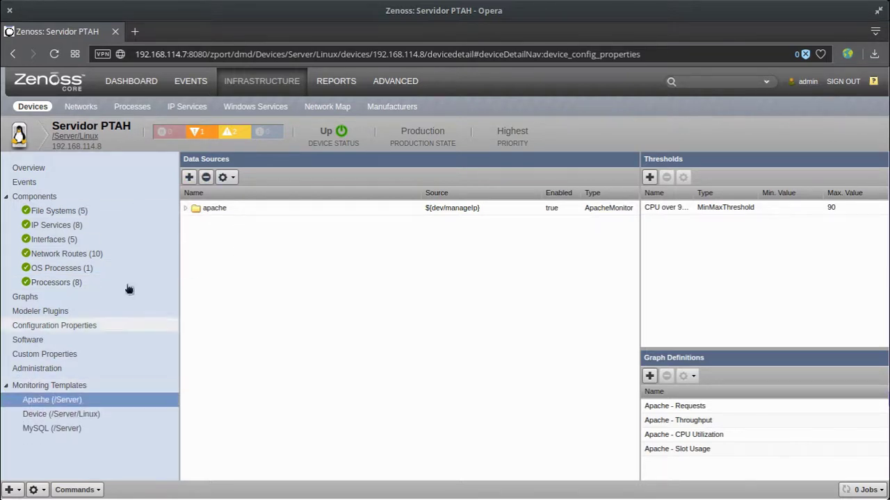
# Inspect the server's httpd event and compare it with the httpd OS process details and the device performance graphs
pyautogui.click(202, 132)
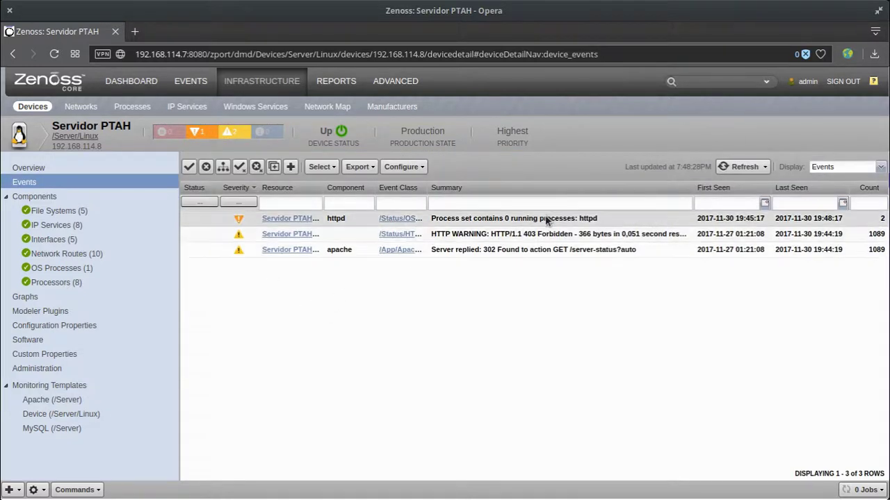
pyautogui.click(545, 223)
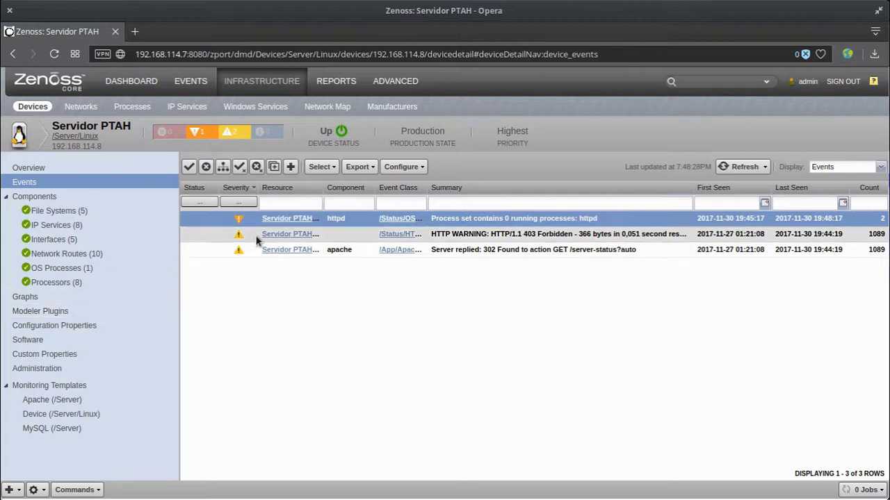
pyautogui.click(92, 267)
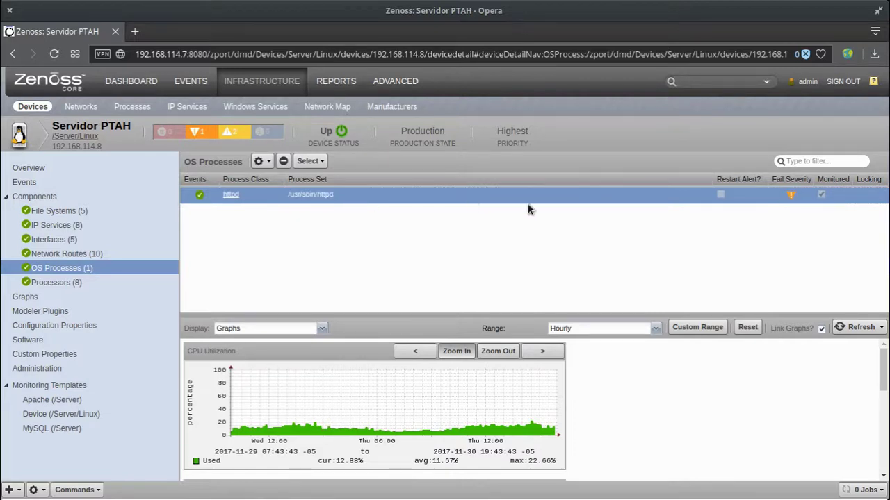
pyautogui.click(115, 298)
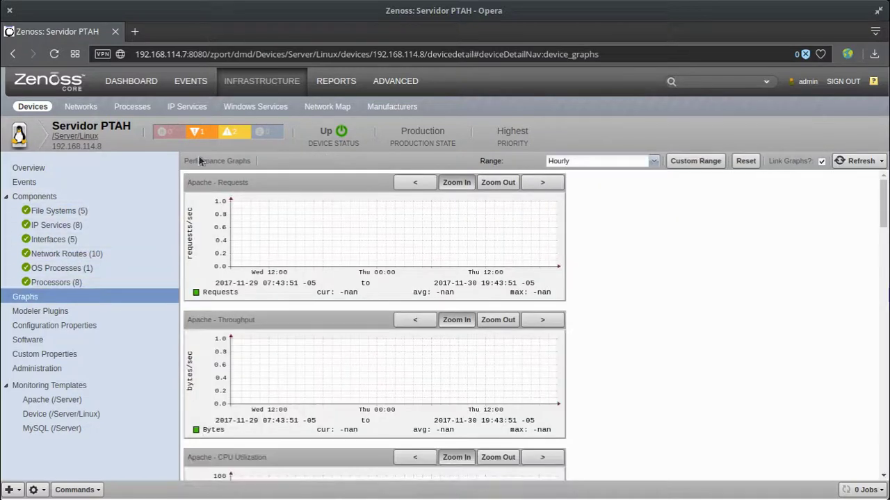
# Return to the server's event list and close the selected httpd process event
pyautogui.click(213, 130)
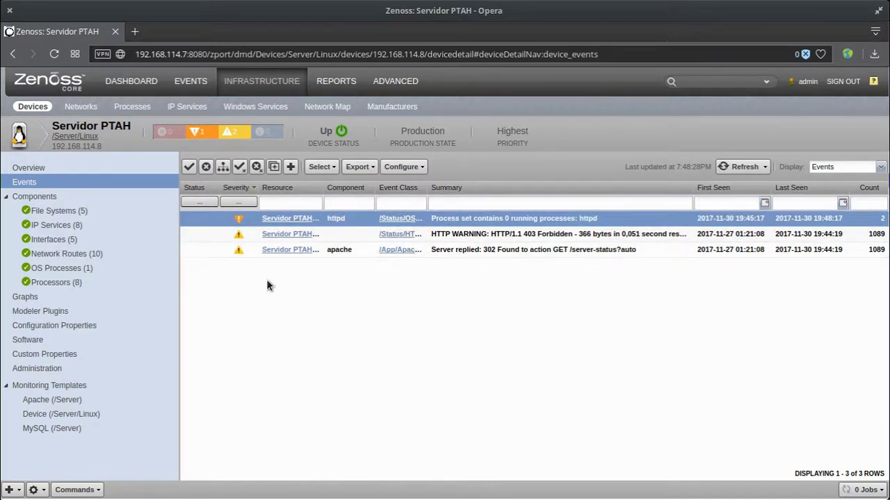
pyautogui.click(206, 167)
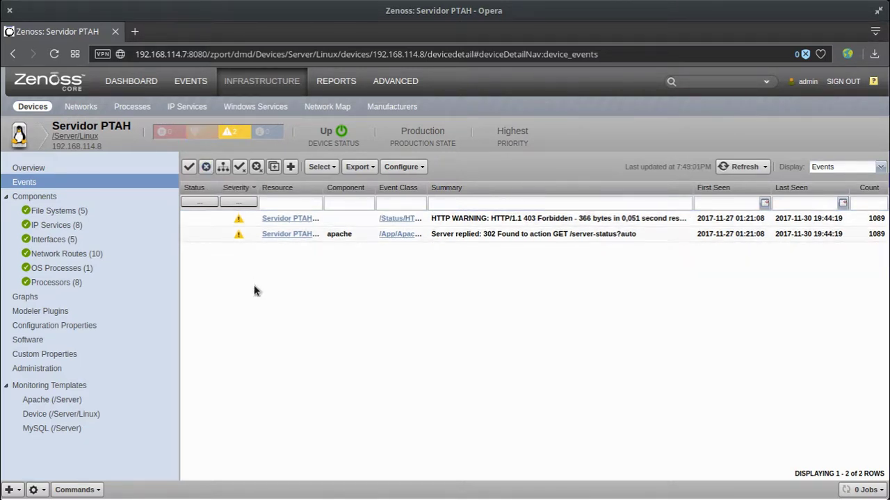
# Examine the full details of the apache warning event about GET /server-status?auto, moving its window clear of the server's event summary
pyautogui.click(564, 222)
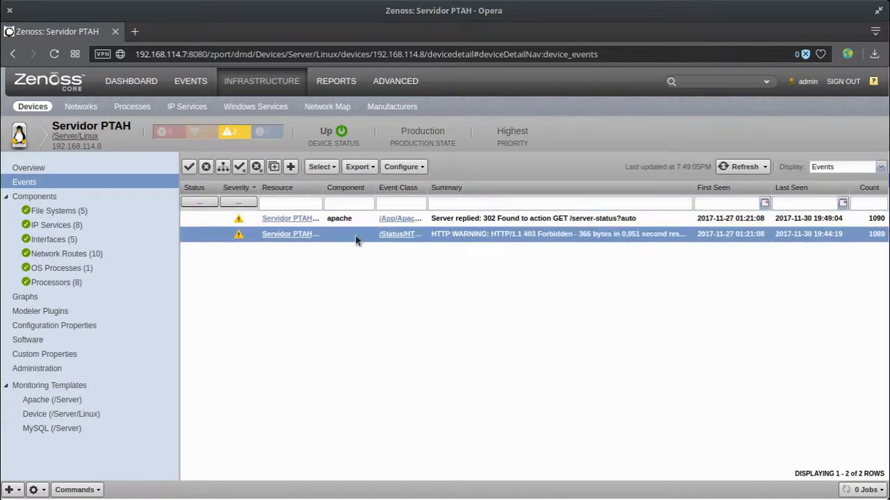
pyautogui.click(335, 220)
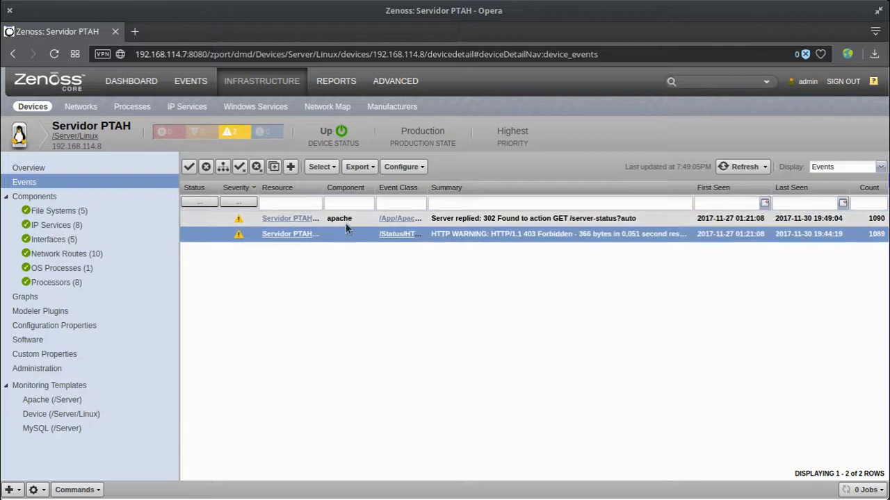
pyautogui.doubleClick(481, 220)
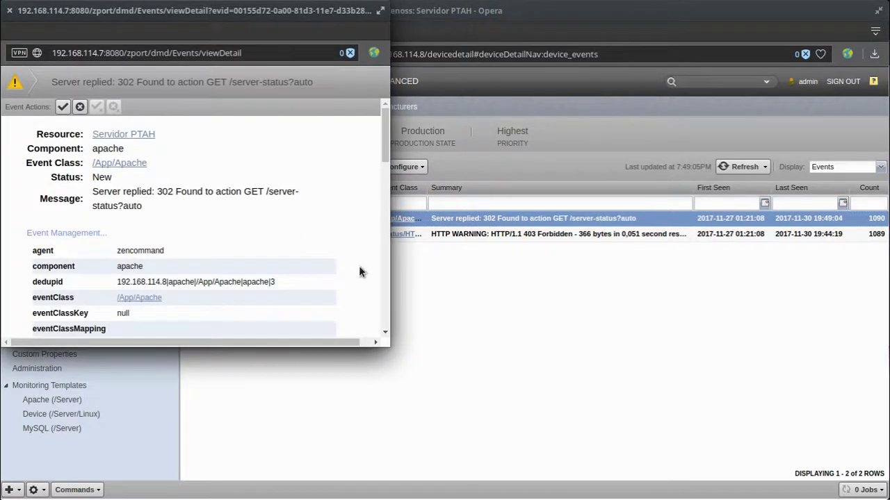
pyautogui.scroll(-8, 358, 265)
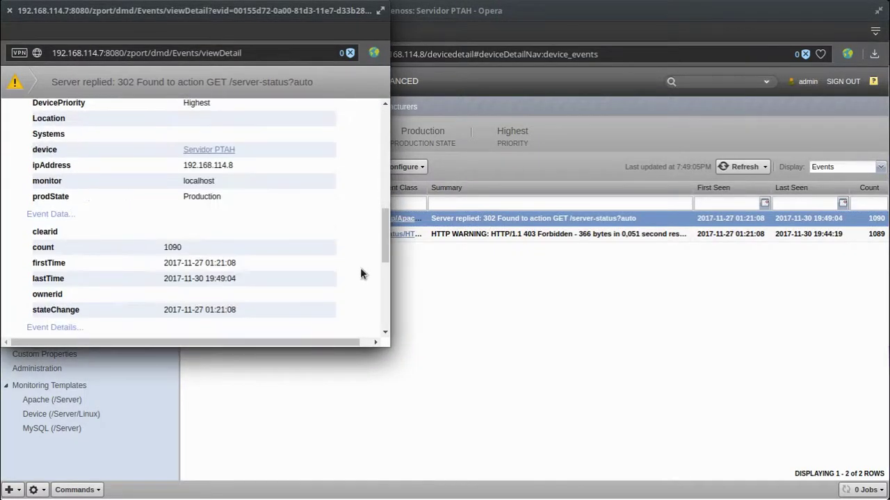
pyautogui.moveTo(174, 10); pyautogui.dragTo(426, 193)
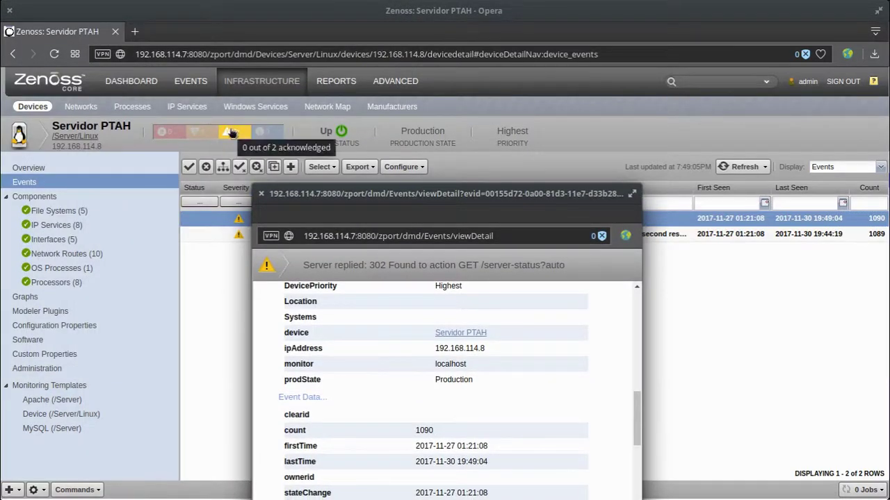
# Review the remaining event data, details and log sections of the apache warning event, and close its detail window
pyautogui.moveTo(371, 195); pyautogui.dragTo(226, 70)
pyautogui.scroll(-5, 312, 369)
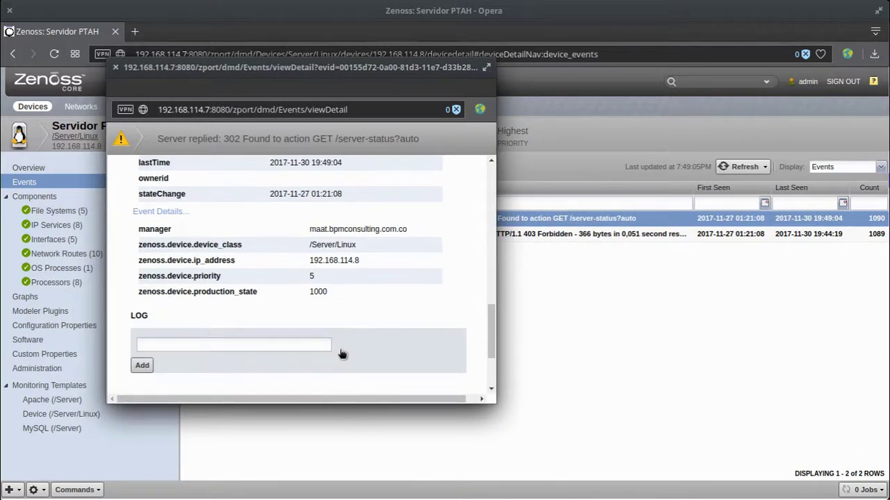
pyautogui.scroll(10, 392, 339)
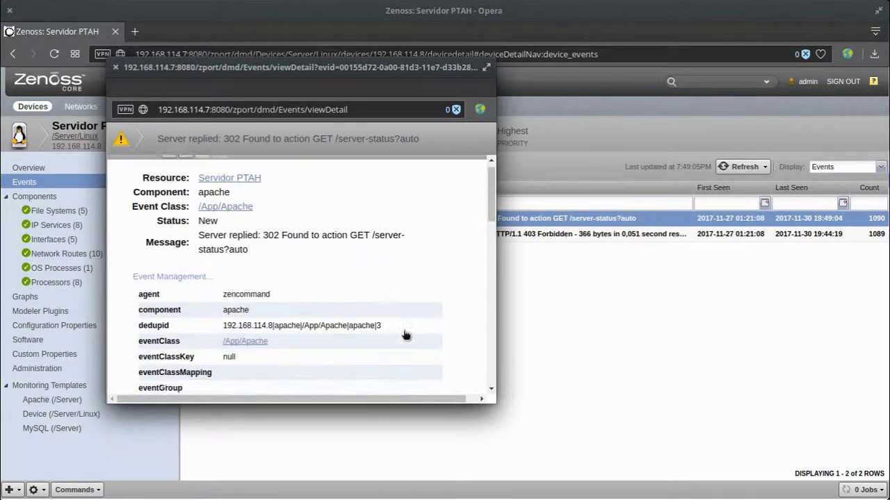
pyautogui.click(117, 67)
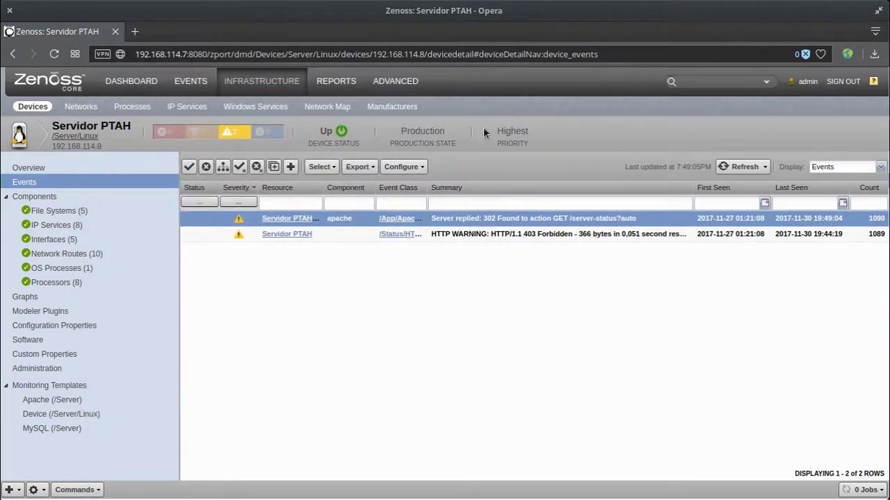
# Examine the full details of the HTTP/1.1 403 Forbidden warning event from start to log section, and close its detail window
pyautogui.doubleClick(529, 233)
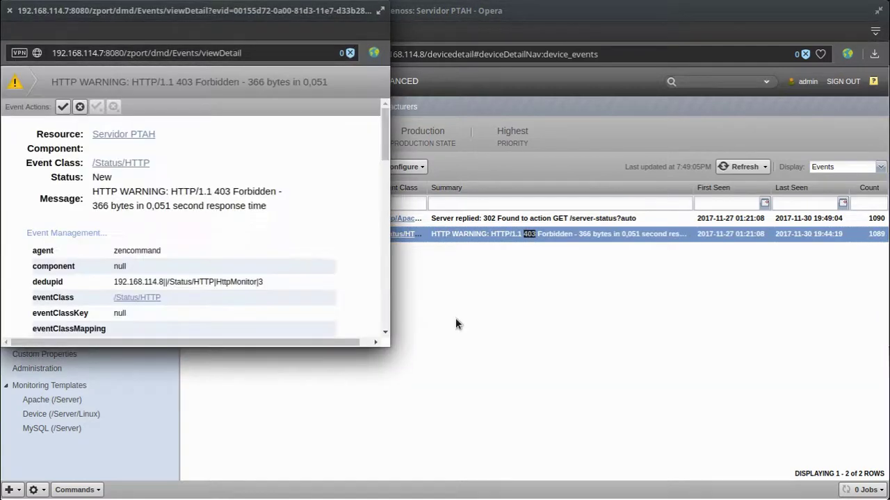
pyautogui.scroll(-10, 291, 240)
pyautogui.scroll(-10, 292, 240)
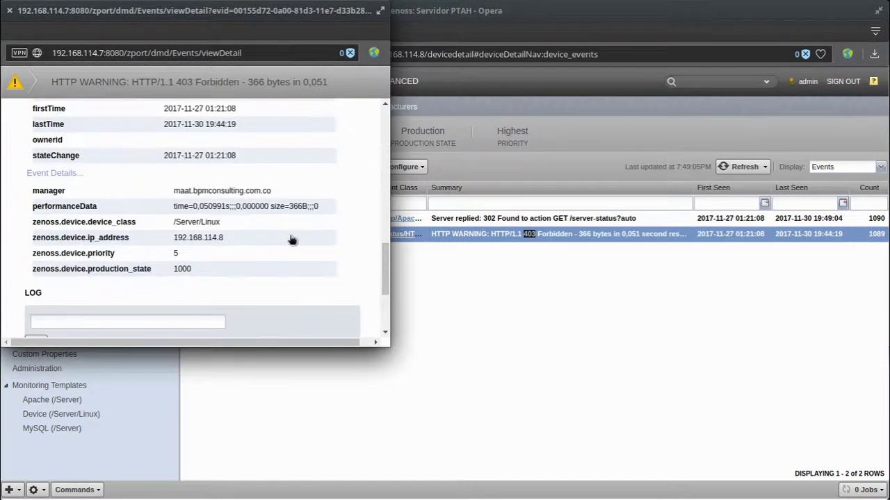
pyautogui.scroll(5, 299, 209)
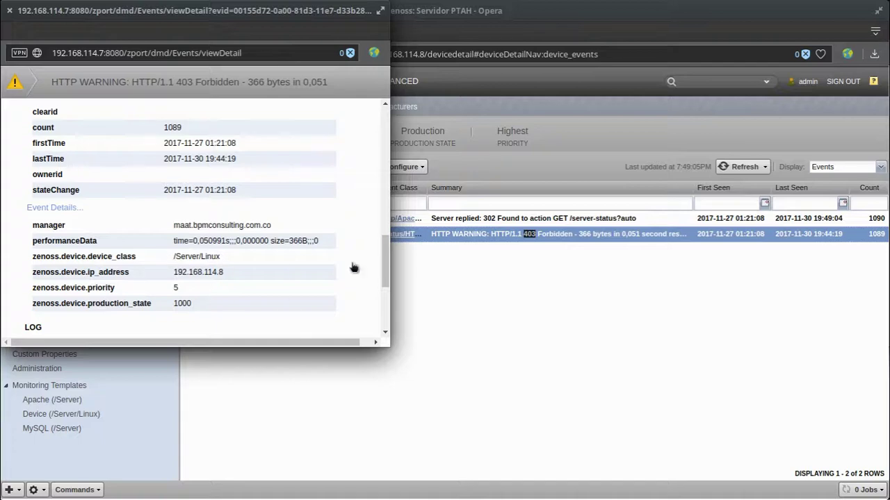
pyautogui.scroll(6, 288, 285)
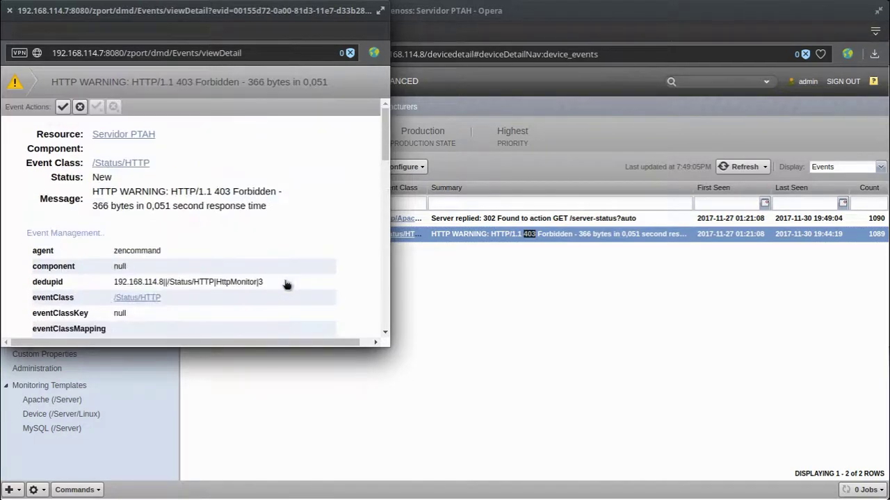
pyautogui.scroll(-10, 286, 288)
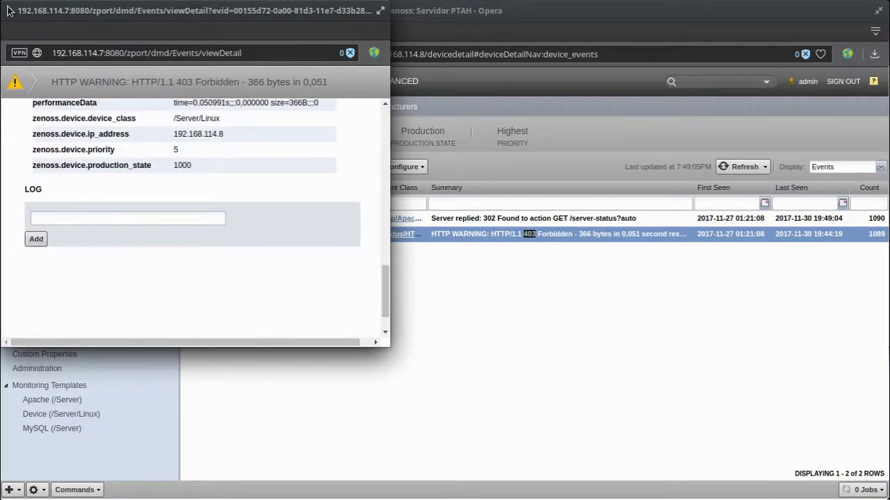
pyautogui.click(10, 11)
# Close the apache GET /server-status?auto event and the HTTP/1.1 403 Forbidden event in the server's event list
pyautogui.click(522, 218)
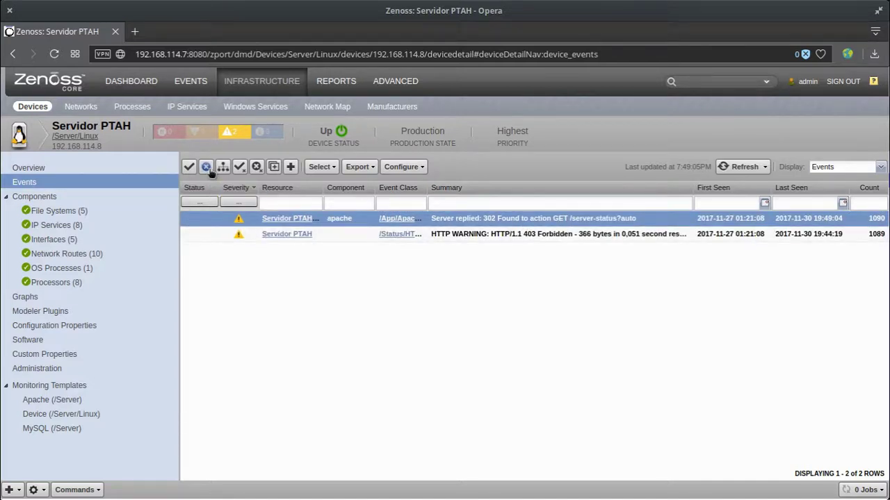
pyautogui.click(206, 167)
pyautogui.click(493, 219)
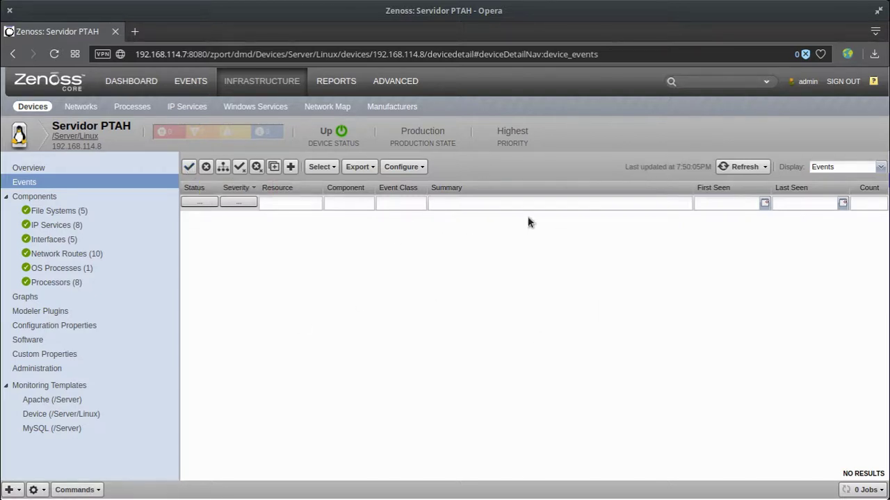
# Refresh the server's event list and set its automatic refresh interval to 5 seconds
pyautogui.click(746, 166)
pyautogui.click(768, 167)
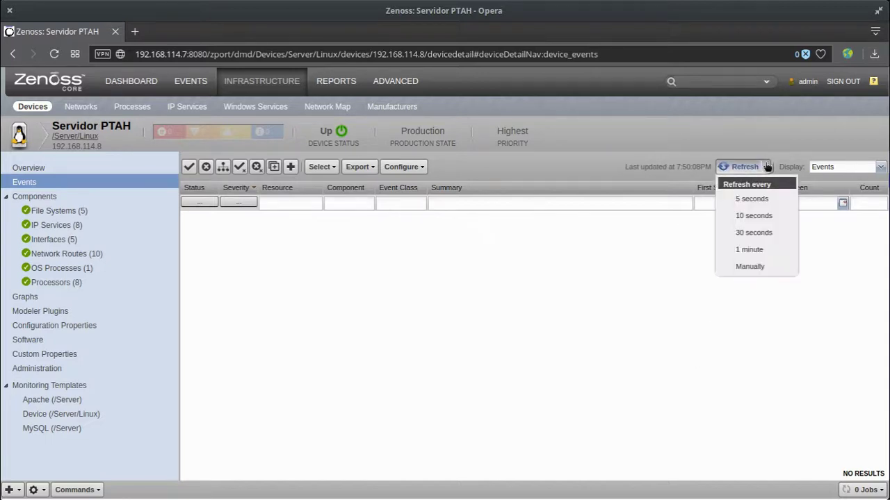
pyautogui.click(751, 198)
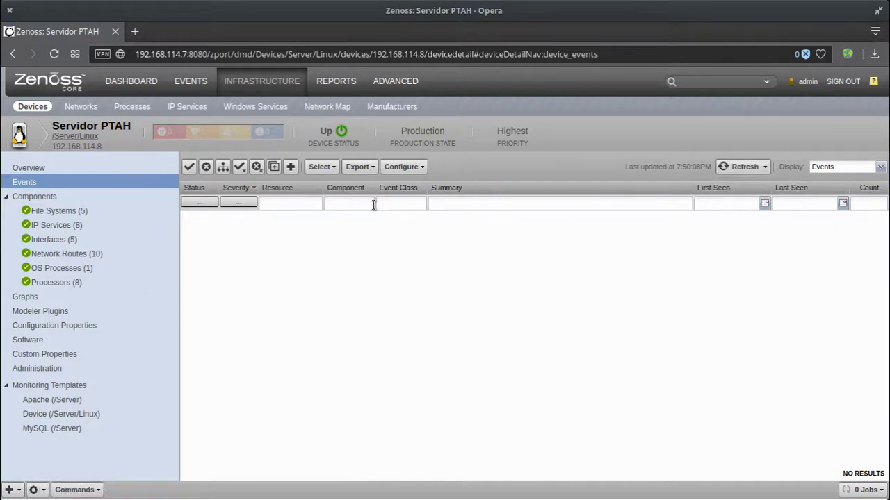